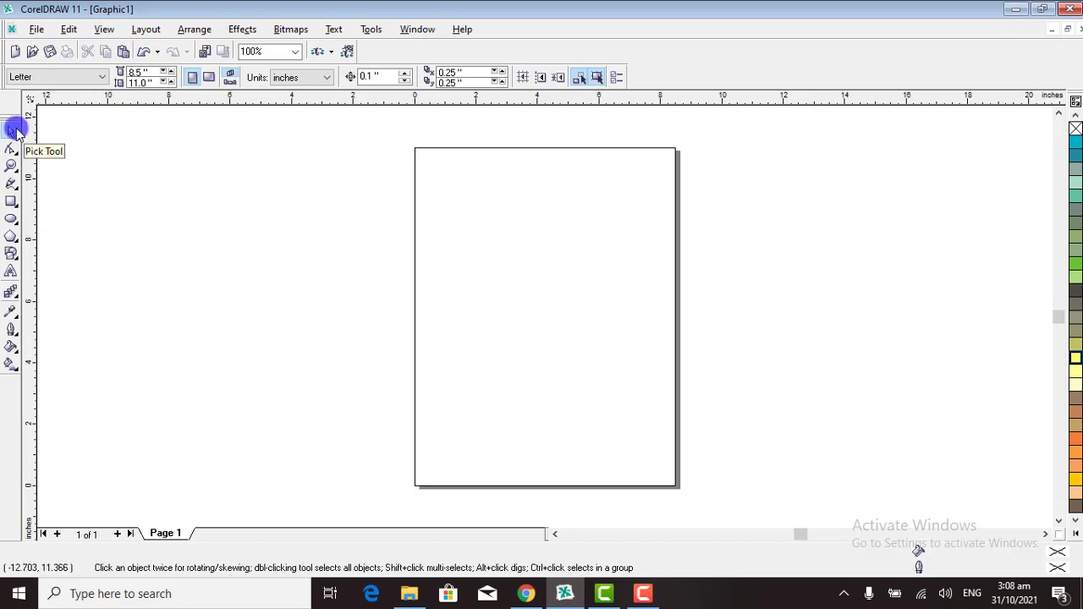
- Draw a wide rectangle across the upper part of the page and flatten it to about 6.7 × 0.9 inches
{"action": "left_click", "coordinate": [11, 202]}
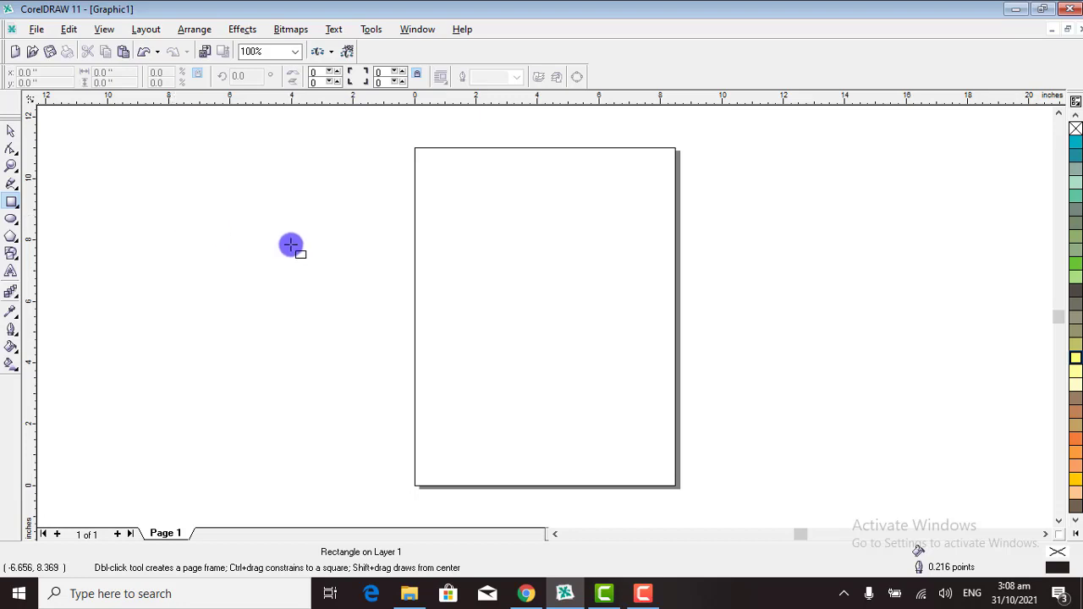
{"action": "left_click_drag", "start_coordinate": [434, 181], "coordinate": [644, 324]}
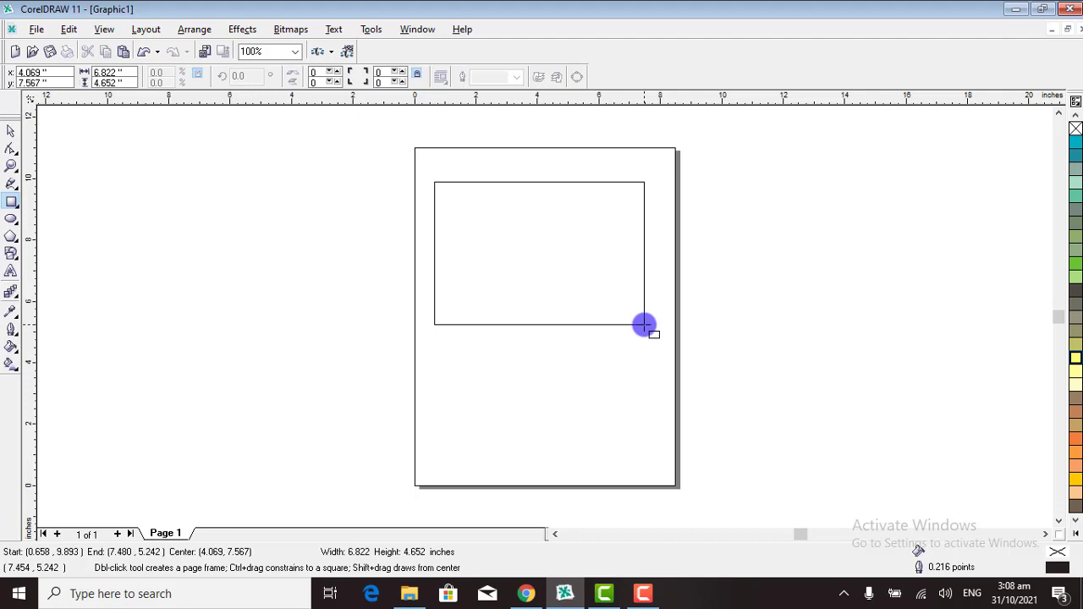
{"action": "left_click_drag", "start_coordinate": [644, 324], "coordinate": [640, 231]}
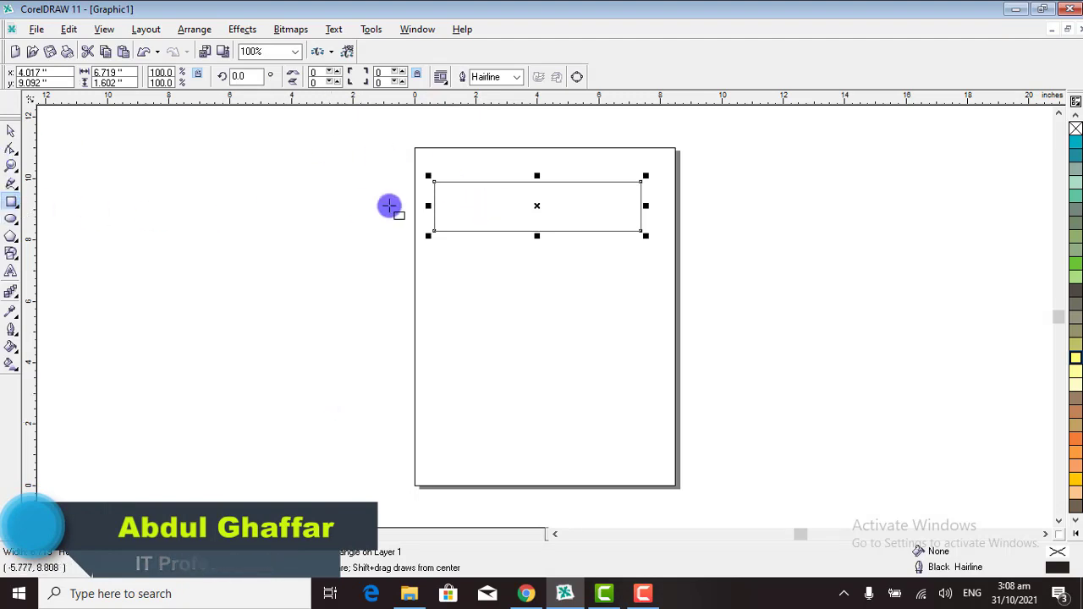
{"action": "left_click_drag", "start_coordinate": [538, 235], "coordinate": [518, 193]}
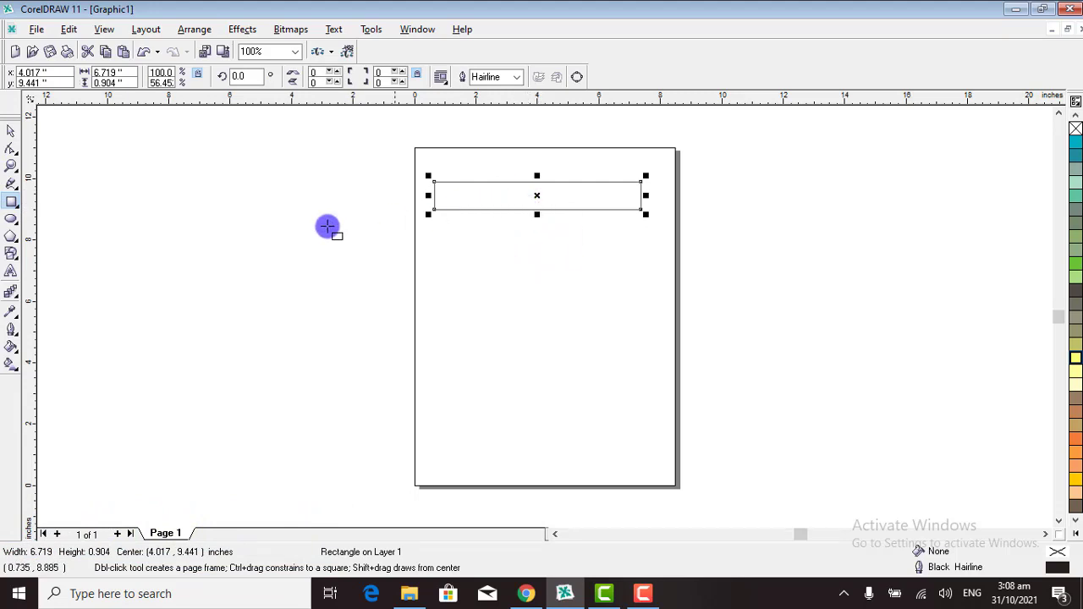
{"action": "left_click", "coordinate": [534, 195]}
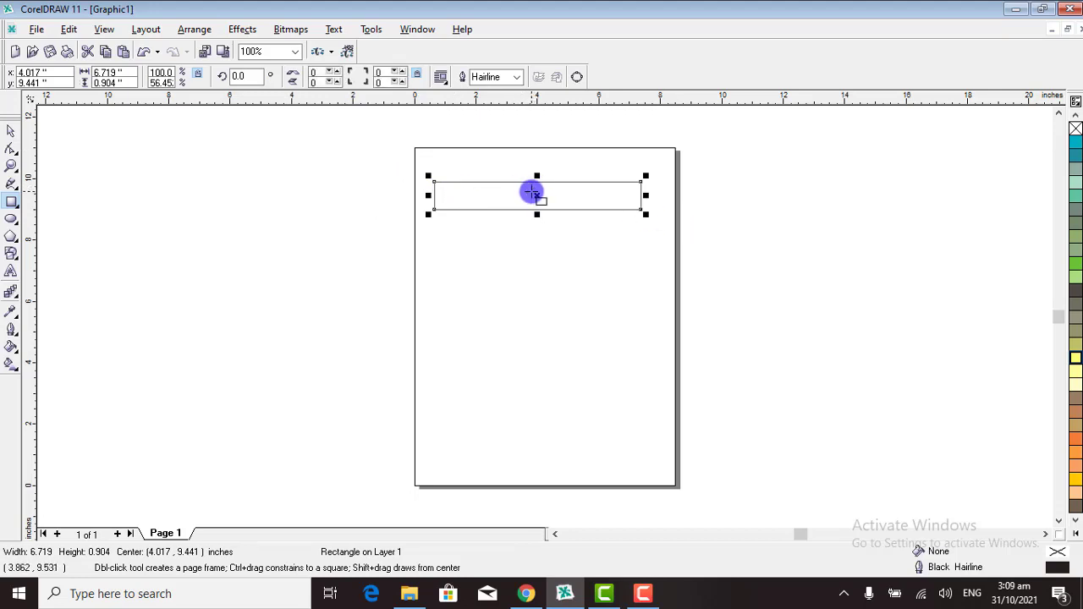
{"action": "double_click", "coordinate": [110, 76]}
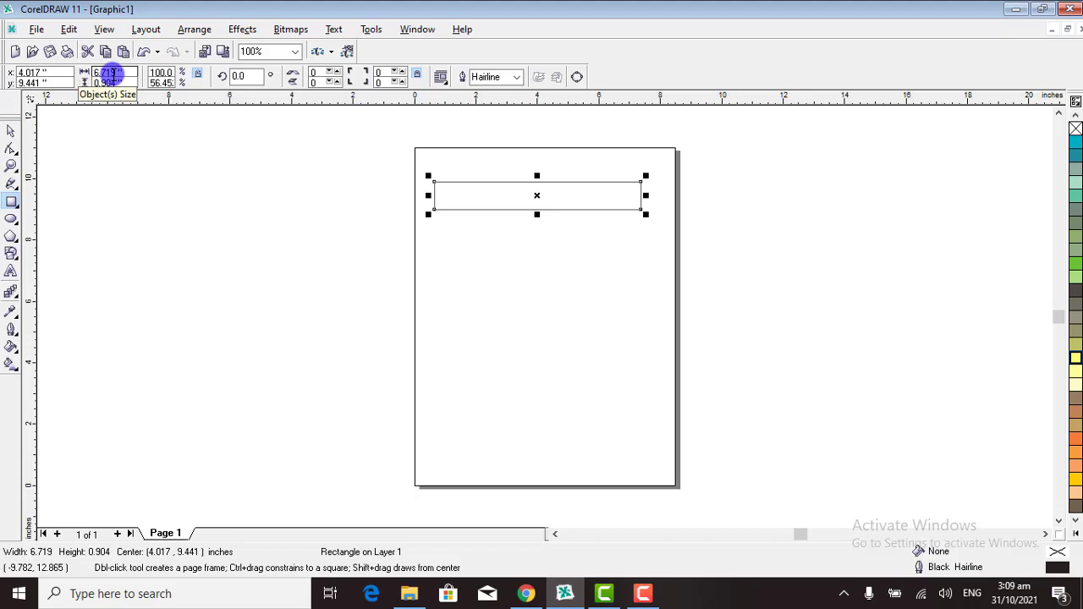
{"action": "left_click", "coordinate": [104, 81]}
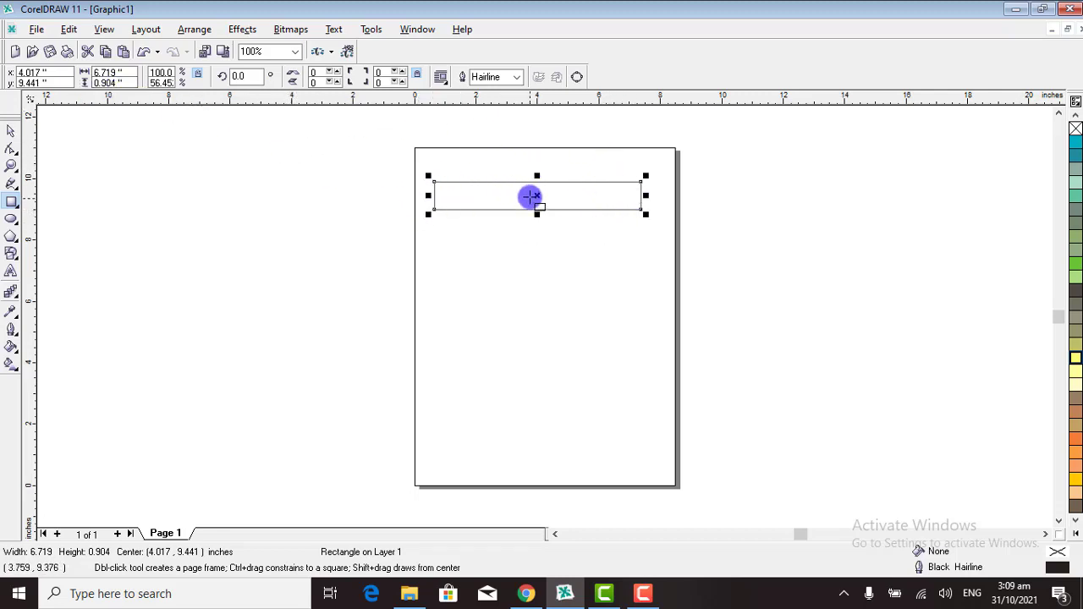
- Switch to Chrome and search Google in a new tab for "stender size of visting card"
{"action": "left_click", "coordinate": [526, 593]}
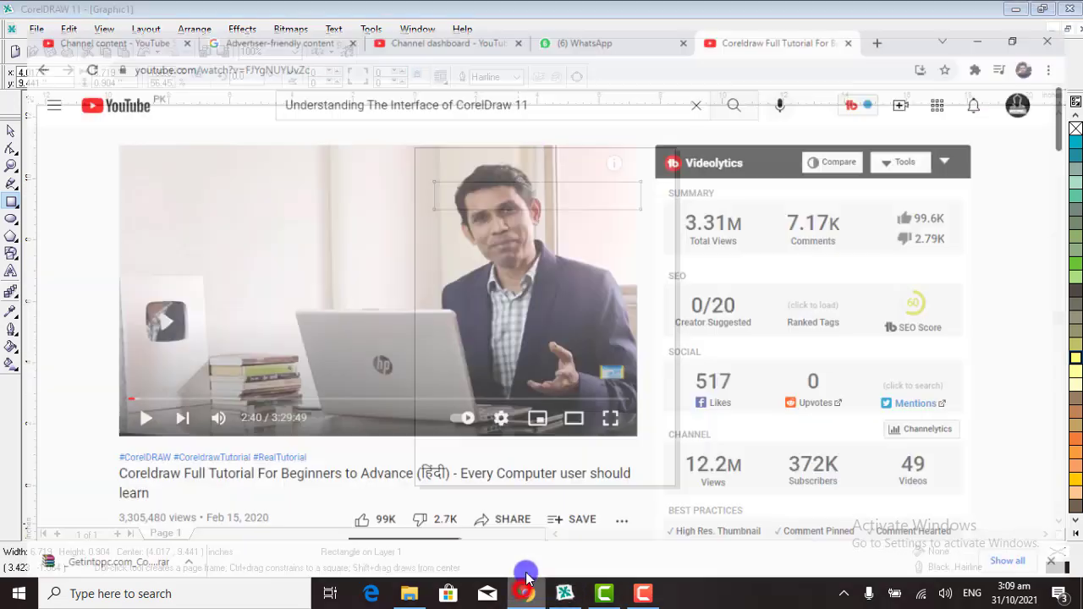
{"action": "left_click", "coordinate": [890, 14]}
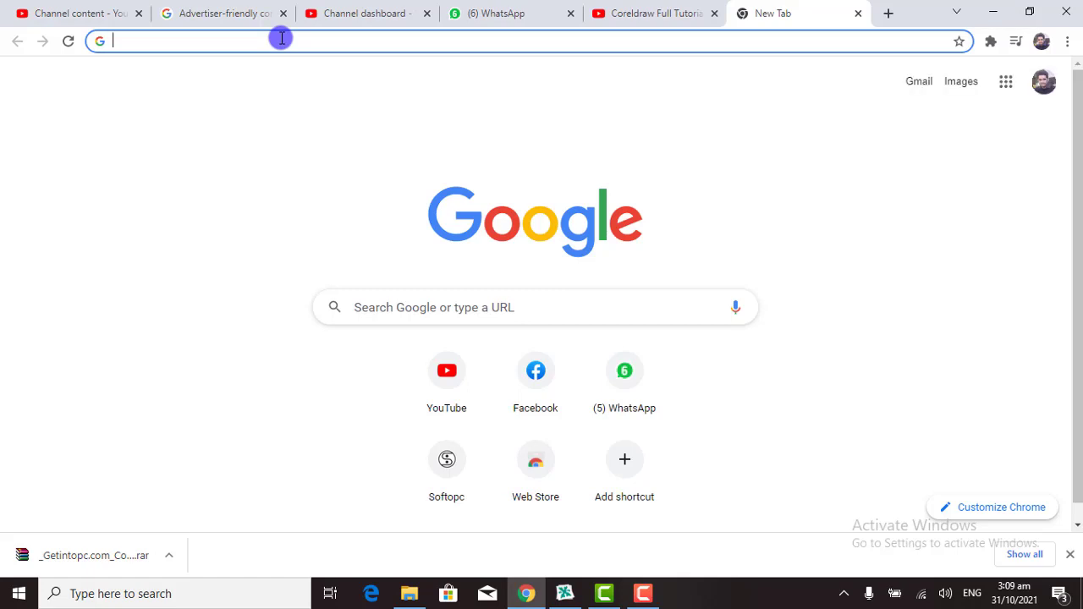
{"action": "type", "text": "ste"}
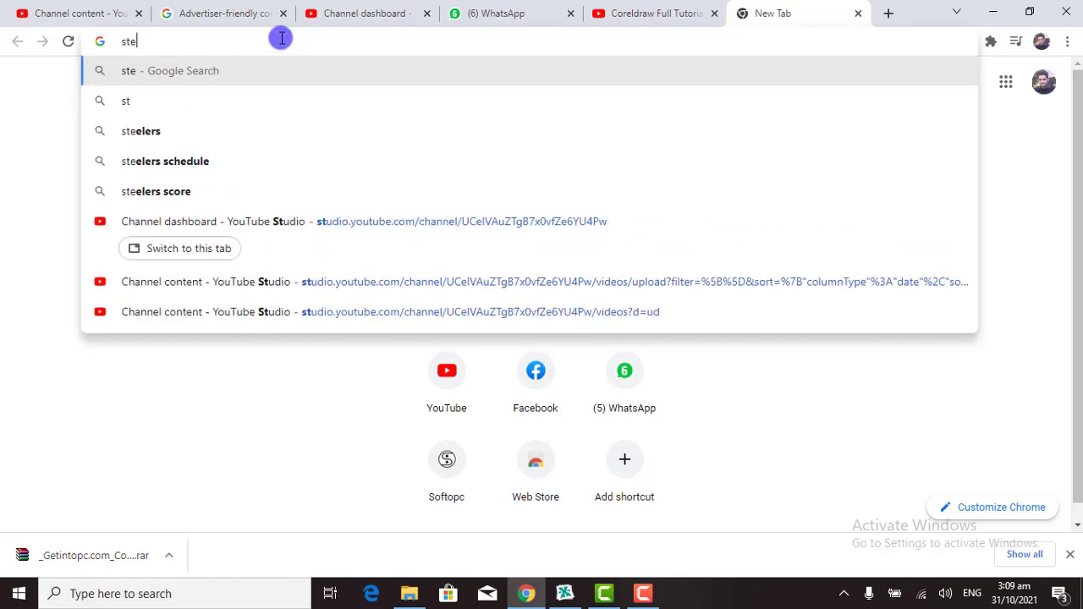
{"action": "type", "text": "nder si"}
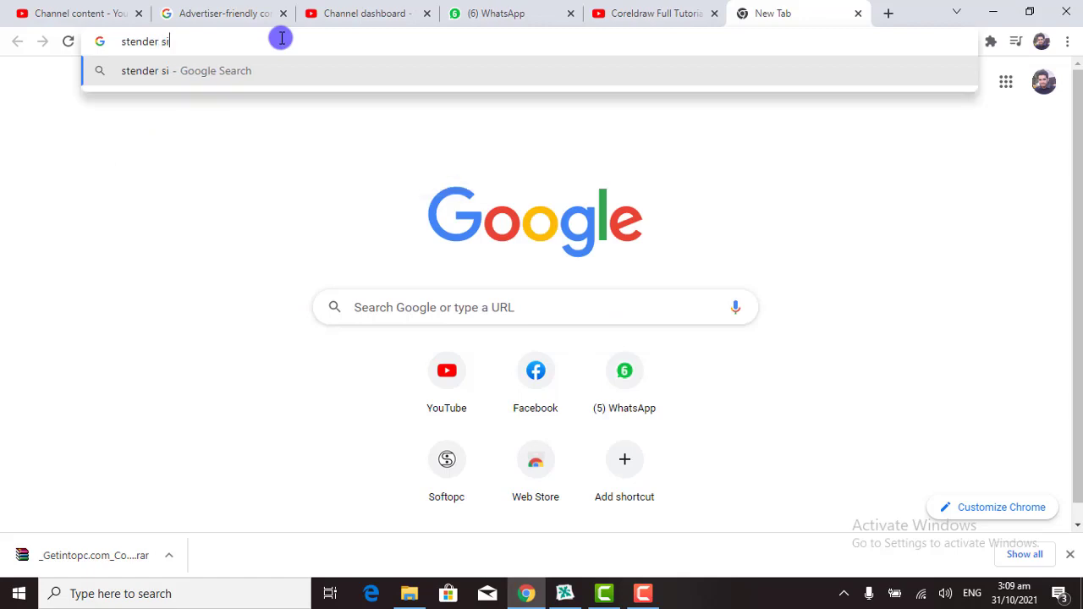
{"action": "type", "text": "ze "}
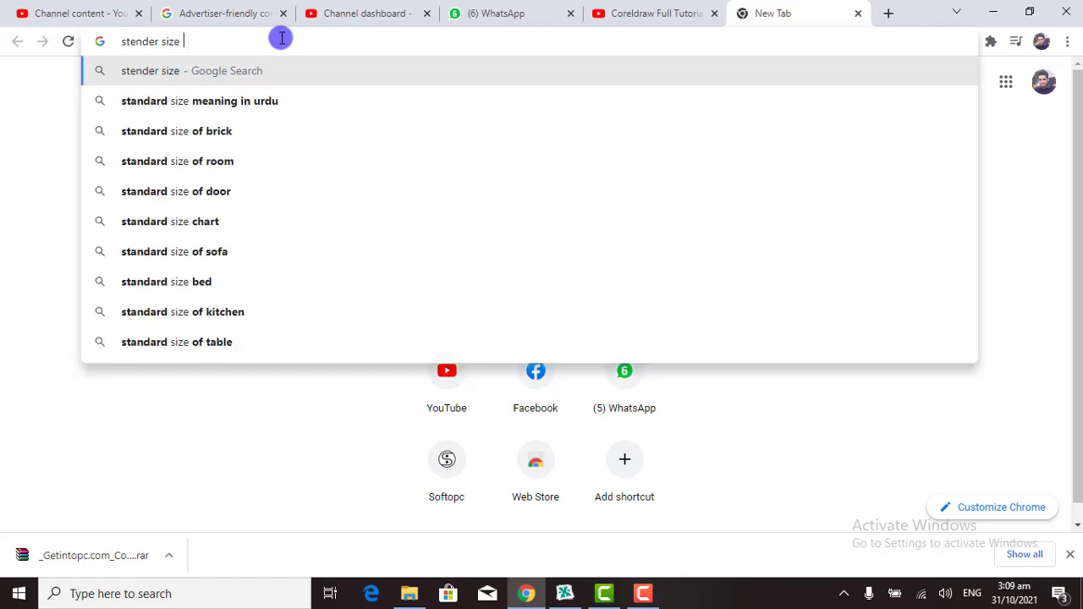
{"action": "type", "text": "of vis"}
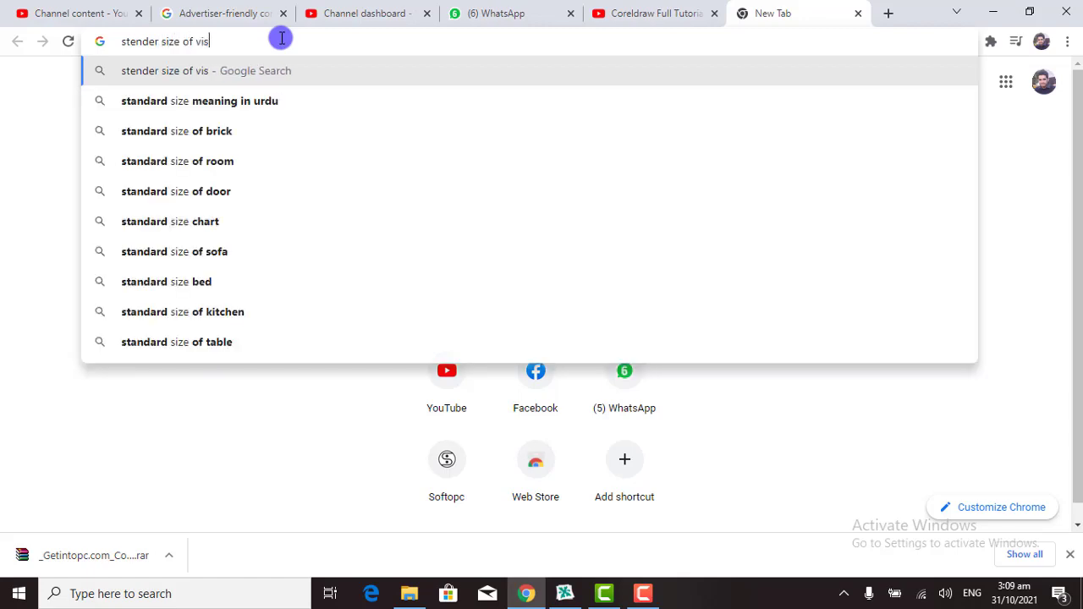
{"action": "type", "text": "ting card"}
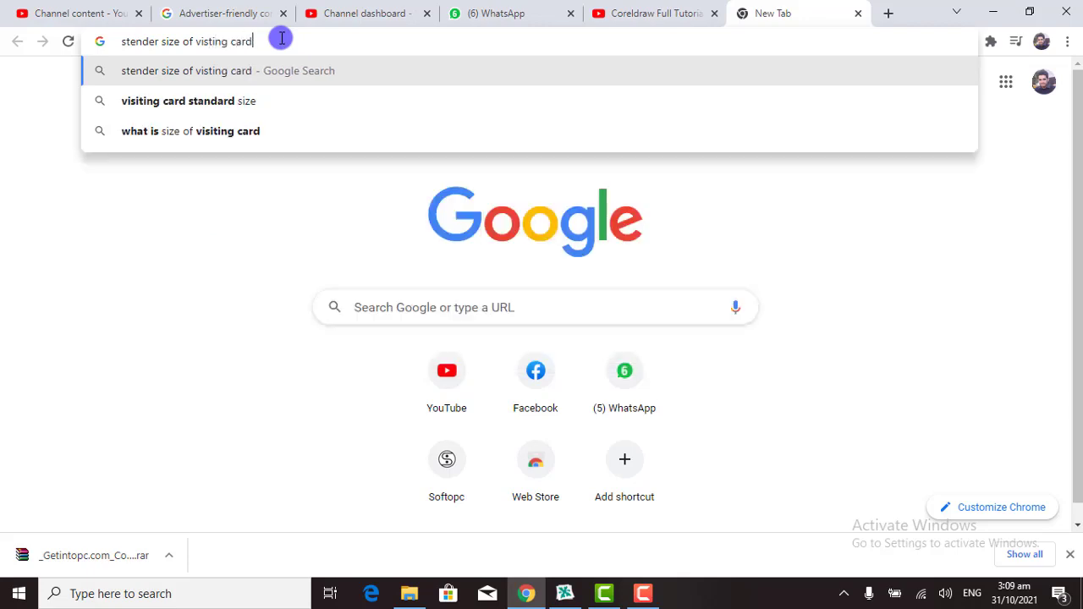
{"action": "key", "text": "Return"}
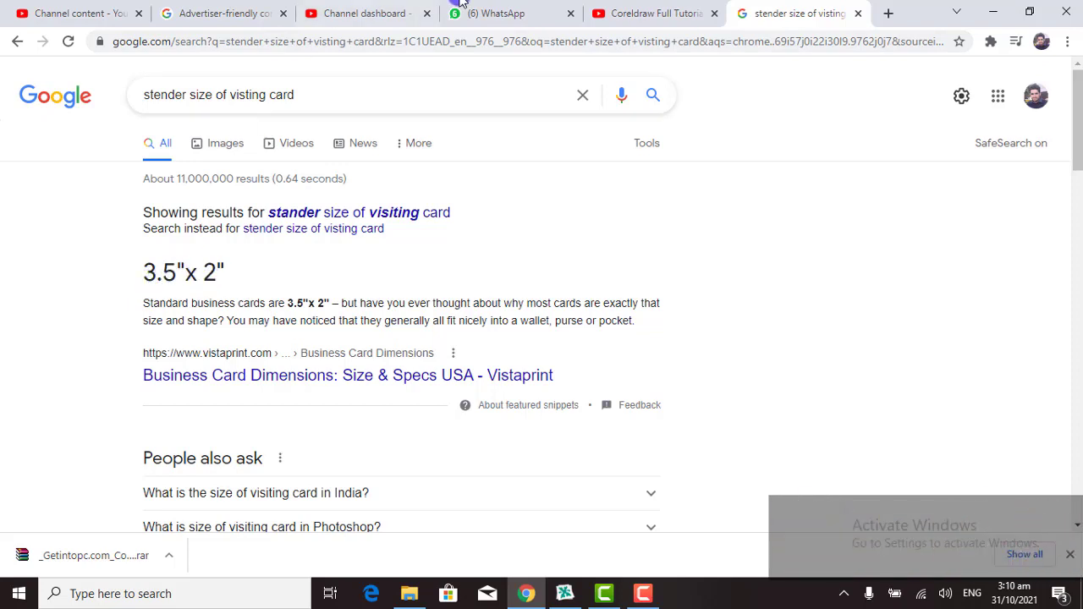
- Check the rectangle's size in CorelDRAW and return to the Chrome results to recheck the standard visiting card dimensions
{"action": "left_click", "coordinate": [565, 593]}
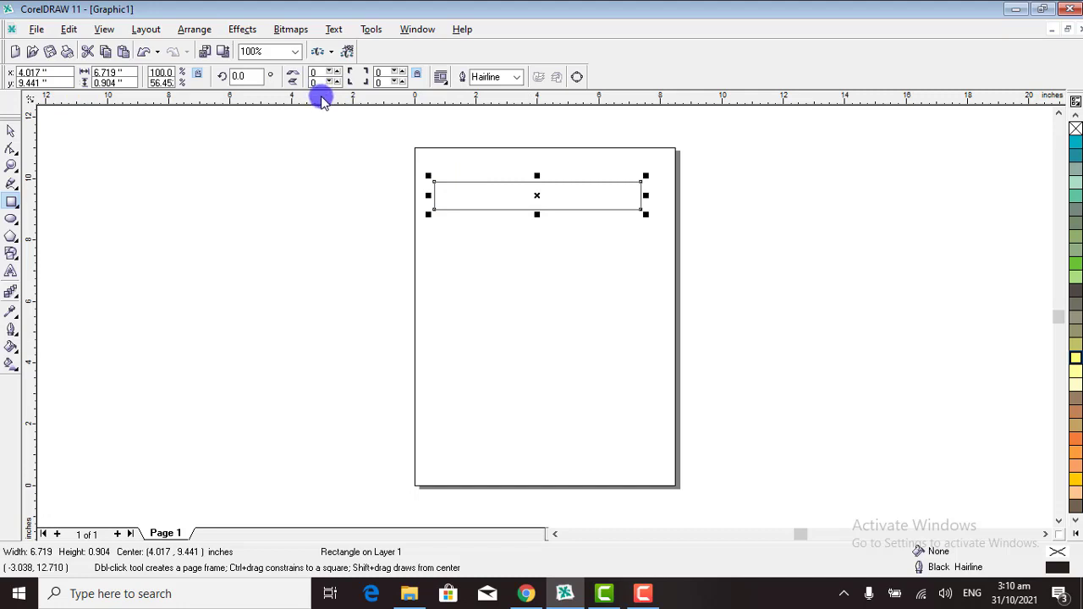
{"action": "left_click", "coordinate": [535, 196]}
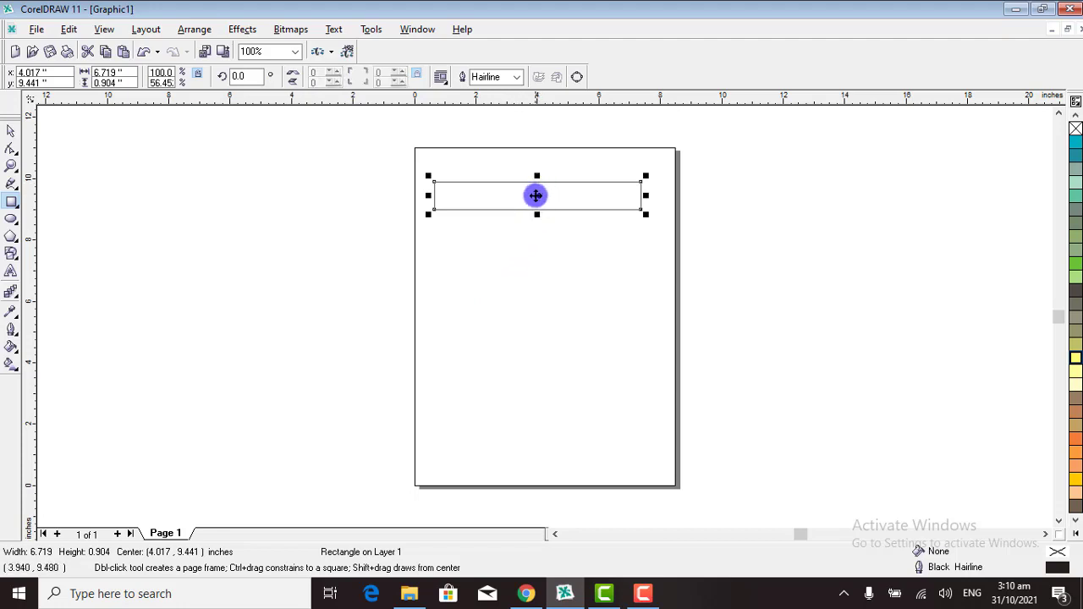
{"action": "left_click", "coordinate": [106, 74]}
{"action": "left_click", "coordinate": [579, 552]}
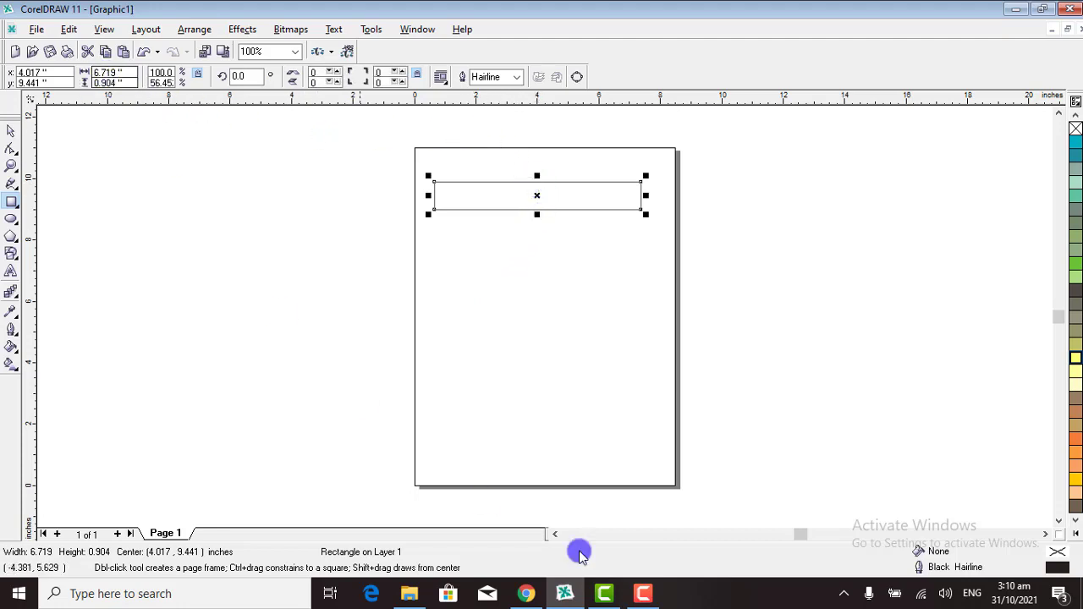
{"action": "left_click", "coordinate": [524, 595]}
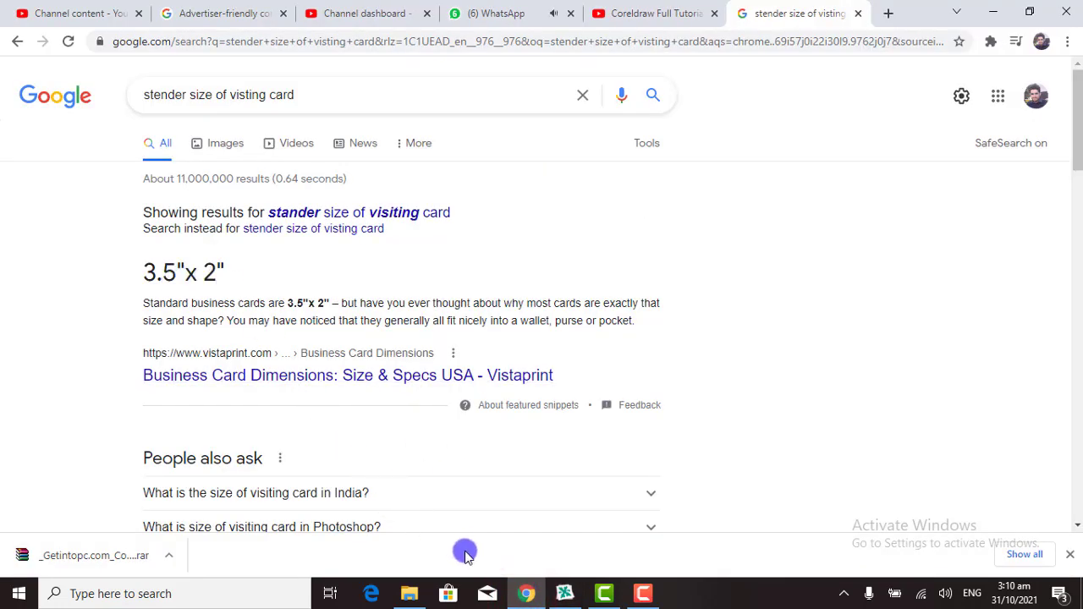
- Return to CorelDRAW, set the rectangle to 3.5 × 2 inches and move it toward the page's upper-left corner
{"action": "left_click", "coordinate": [565, 593]}
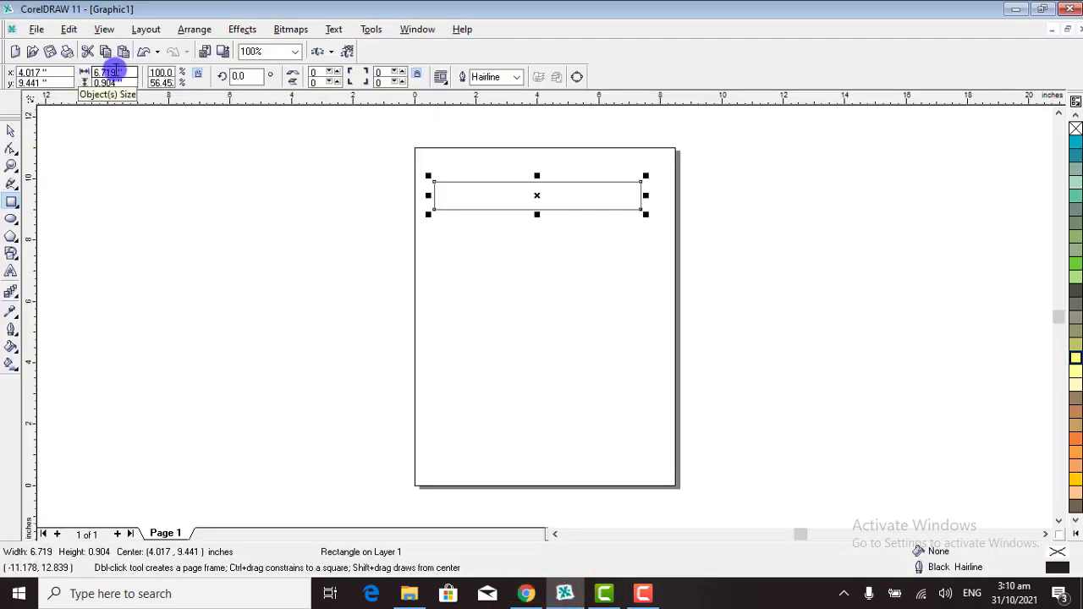
{"action": "left_click_drag", "start_coordinate": [116, 71], "coordinate": [100, 71]}
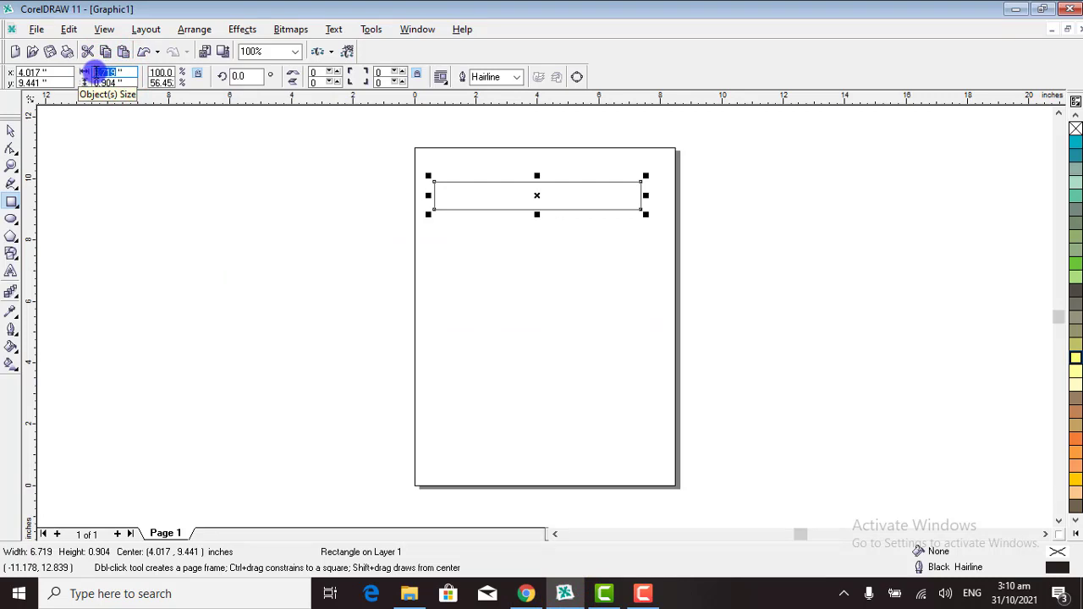
{"action": "type", "text": "3.5"}
{"action": "double_click", "coordinate": [114, 82]}
{"action": "left_click_drag", "start_coordinate": [114, 82], "coordinate": [96, 82]}
{"action": "type", "text": "1"}
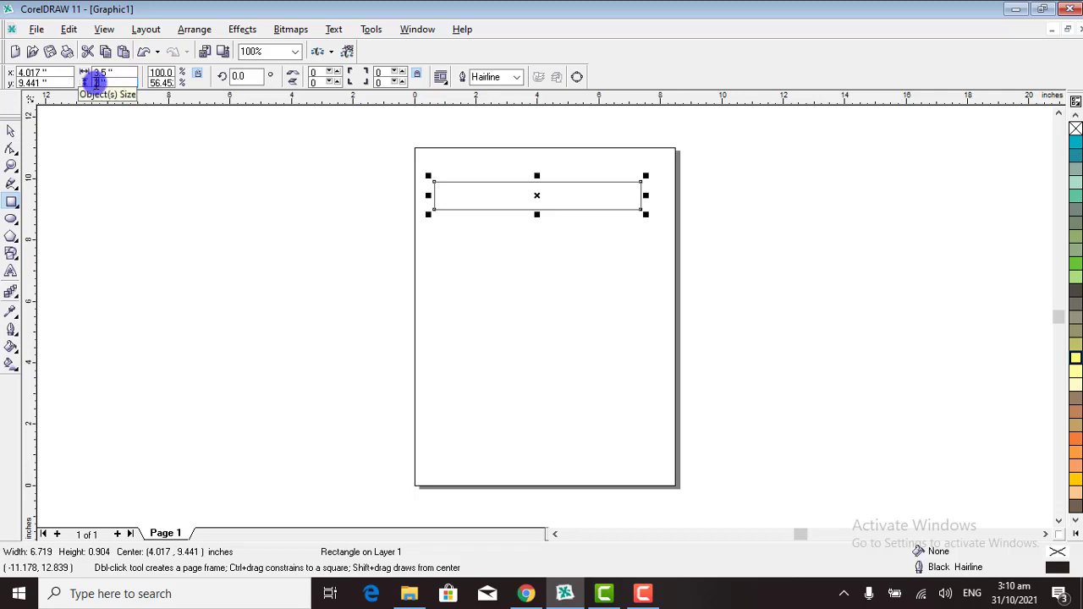
{"action": "key", "text": "Return"}
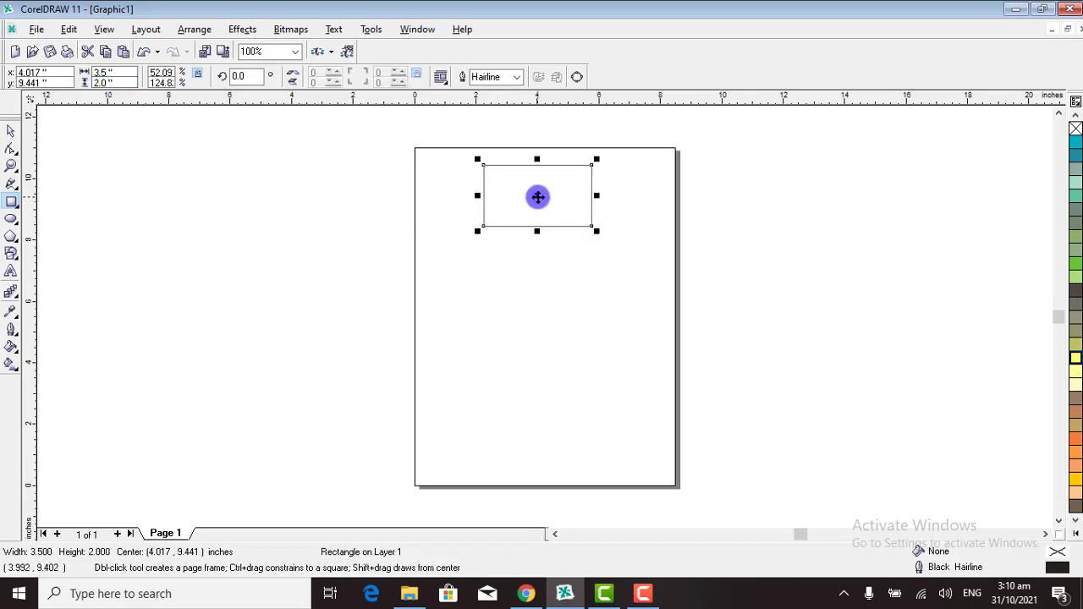
{"action": "left_click_drag", "start_coordinate": [536, 196], "coordinate": [491, 218]}
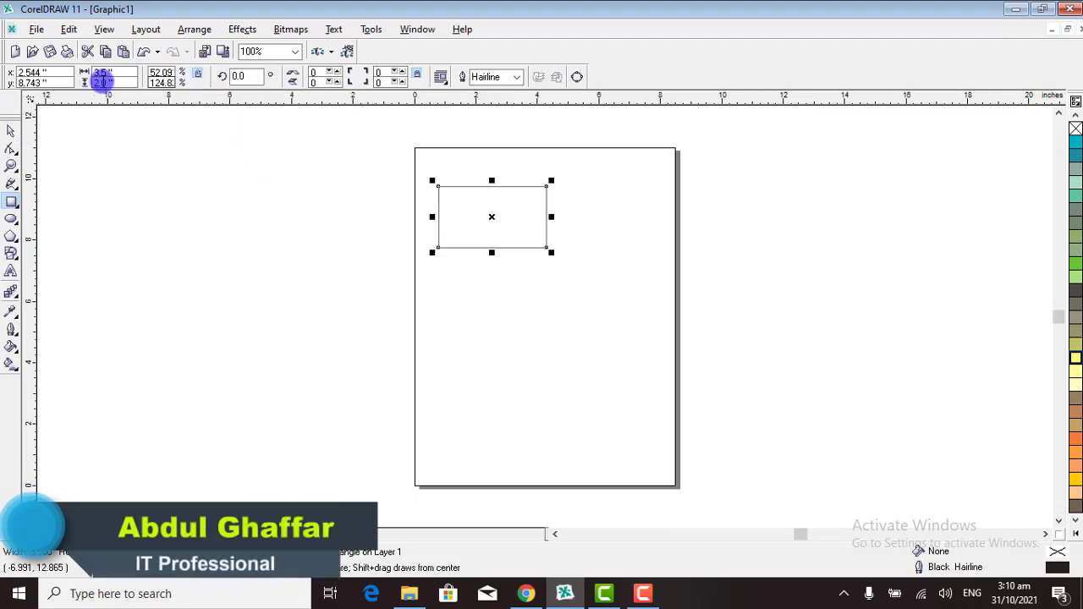
- Turn off nonproportional sizing and enlarge the rectangle proportionally to 77 × 44 inches
{"action": "left_click", "coordinate": [197, 76]}
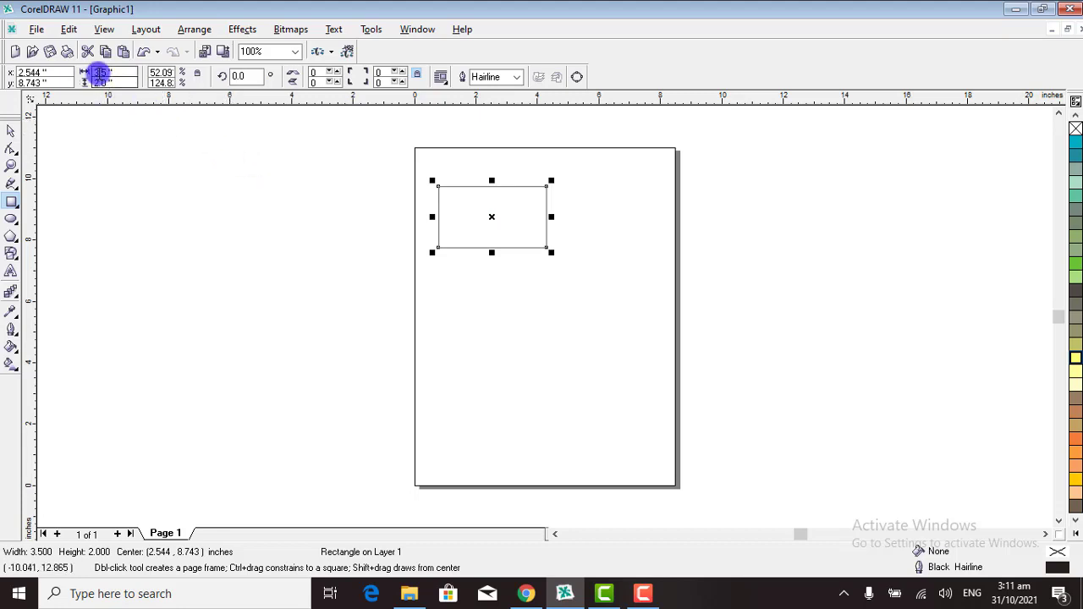
{"action": "left_click", "coordinate": [97, 72]}
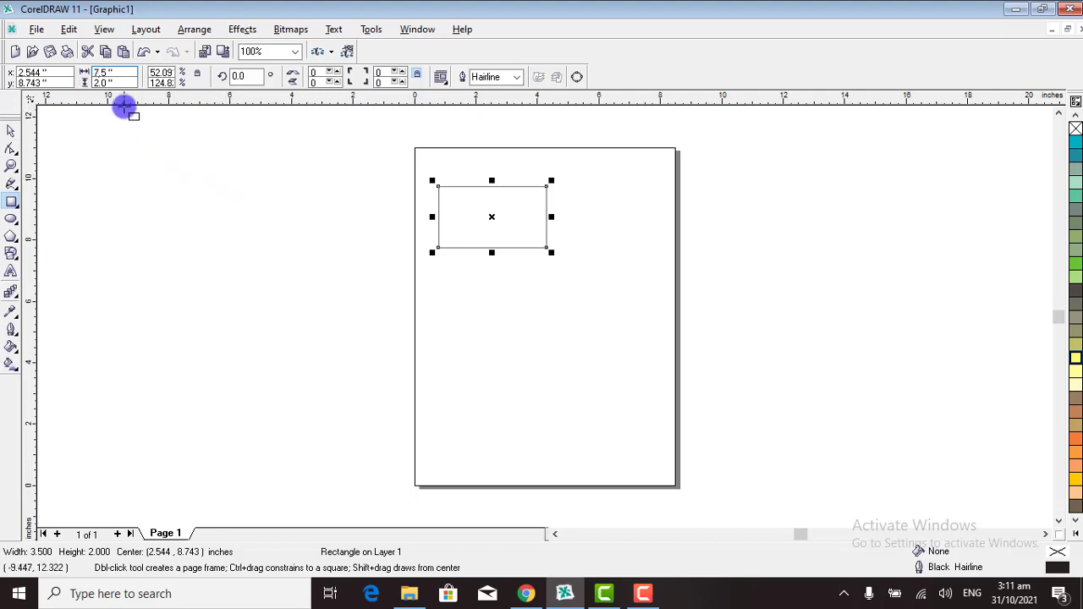
{"action": "double_click", "coordinate": [99, 82]}
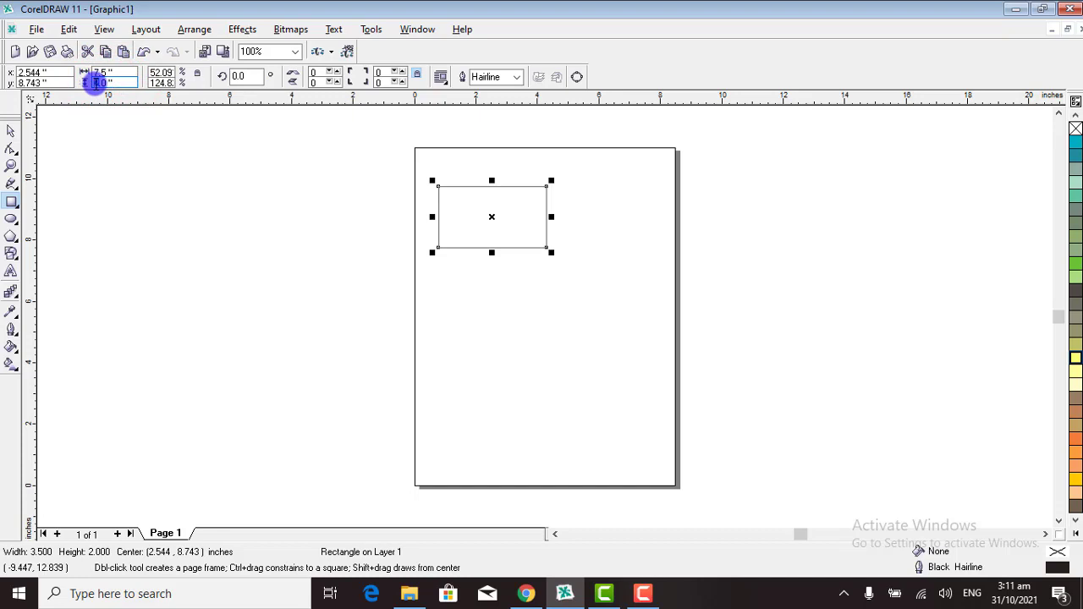
{"action": "left_click", "coordinate": [196, 181]}
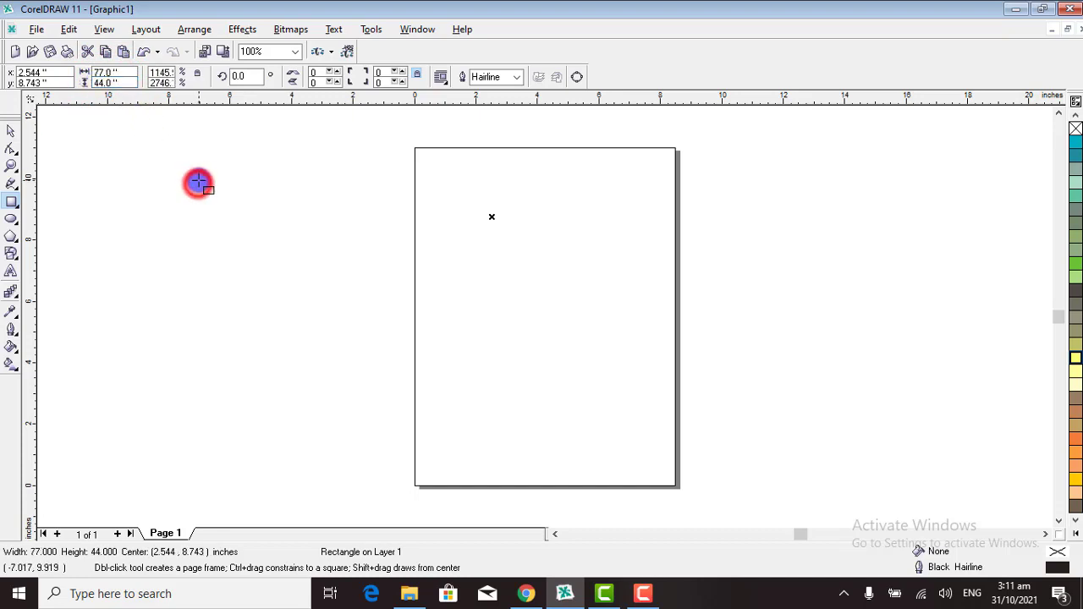
- Set the rectangle's size to 7 inches wide and 4 inches high
{"action": "left_click", "coordinate": [101, 74]}
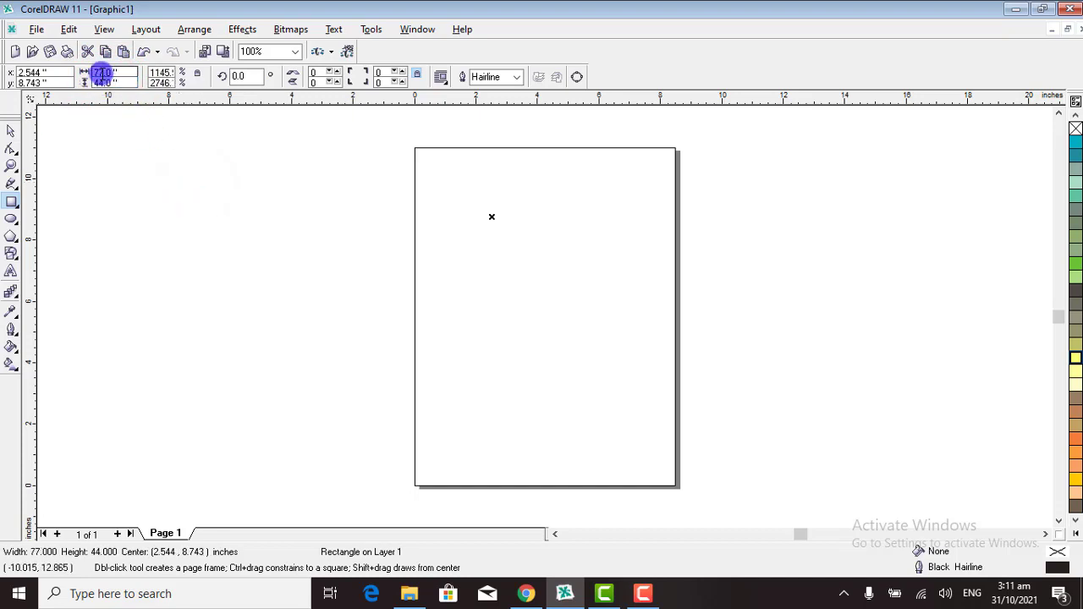
{"action": "type", "text": "70"}
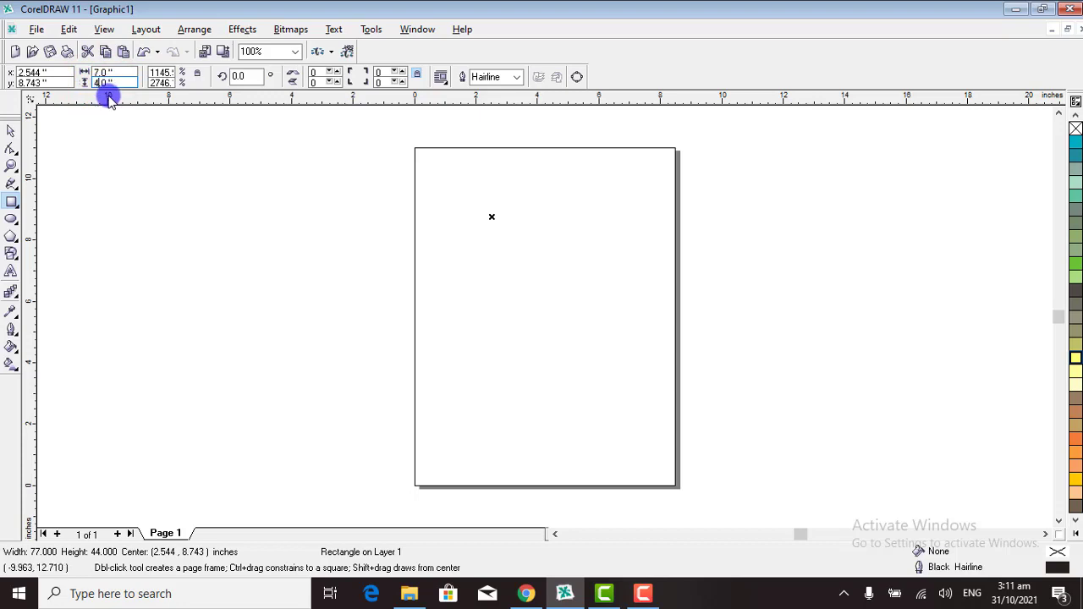
{"action": "key", "text": "Return"}
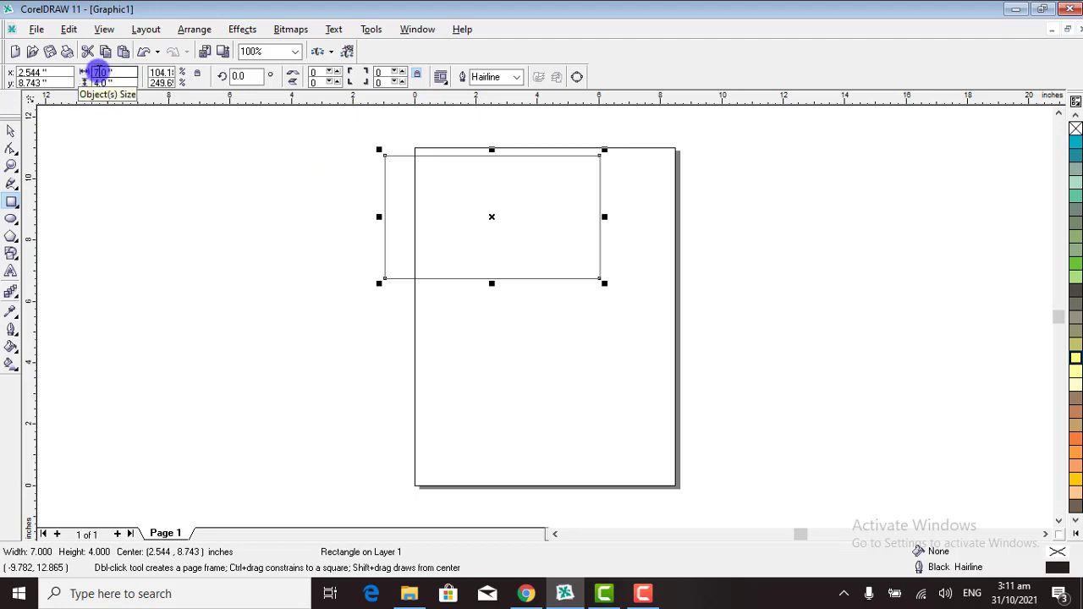
{"action": "left_click", "coordinate": [99, 72]}
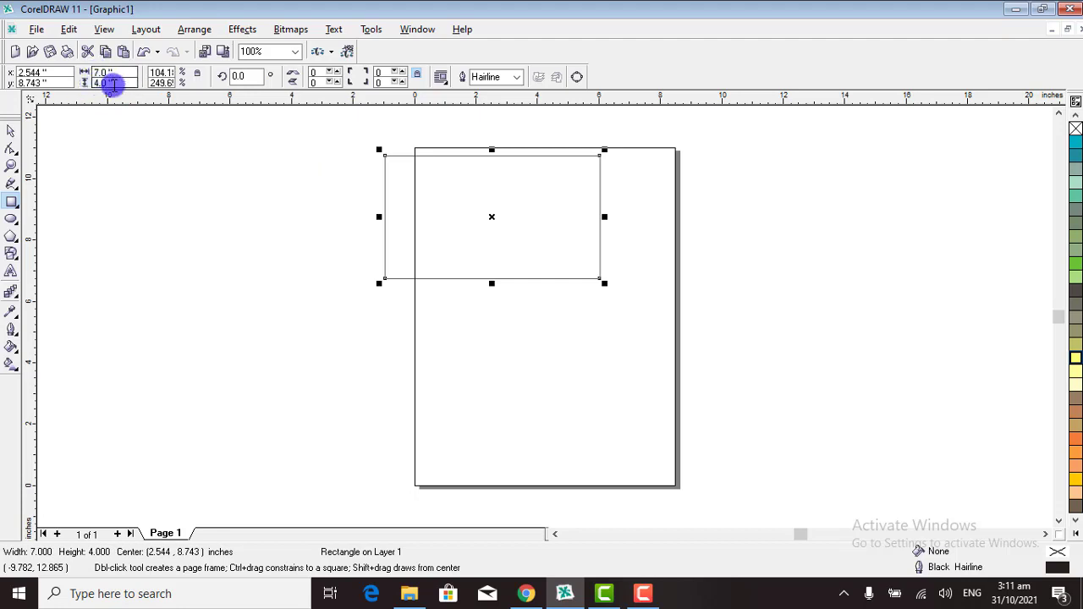
- Move the rectangle fully inside the upper half of the page and turn nonproportional sizing back on
{"action": "left_click_drag", "start_coordinate": [492, 218], "coordinate": [522, 239]}
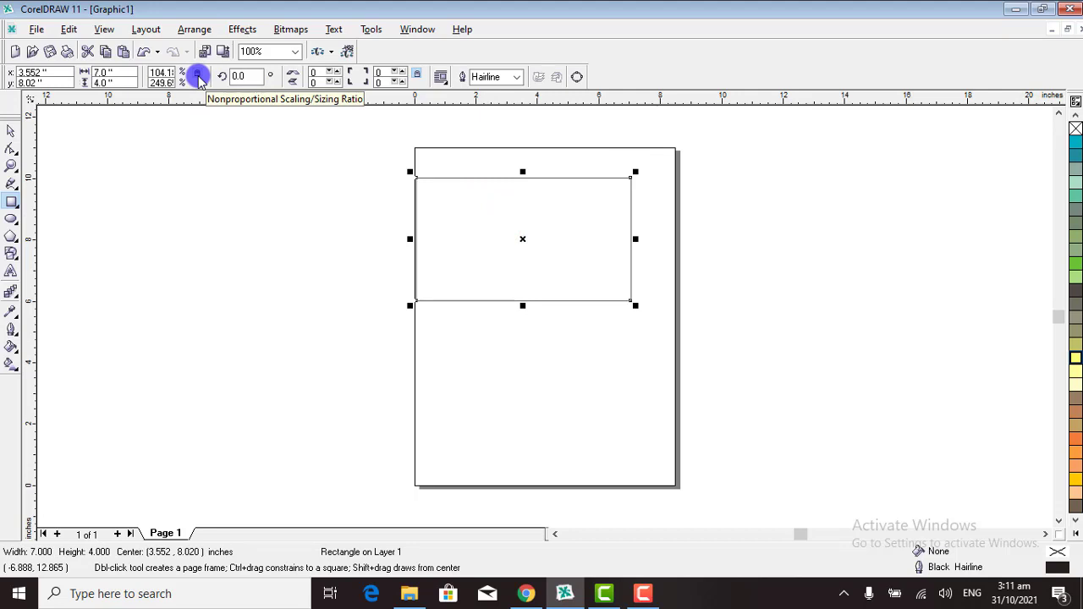
{"action": "left_click_drag", "start_coordinate": [522, 239], "coordinate": [529, 242]}
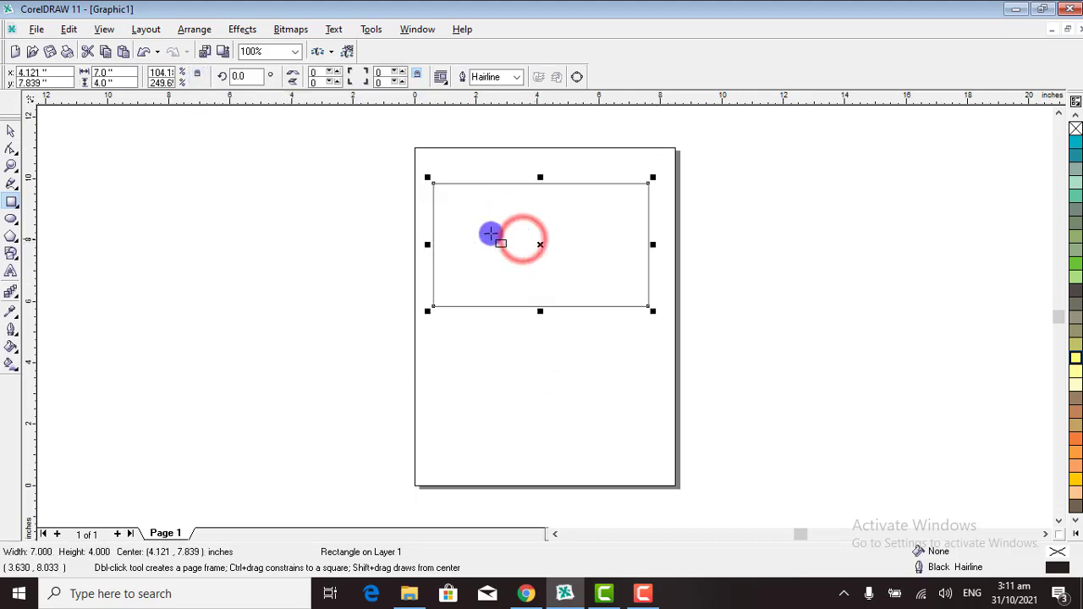
{"action": "left_click", "coordinate": [198, 75]}
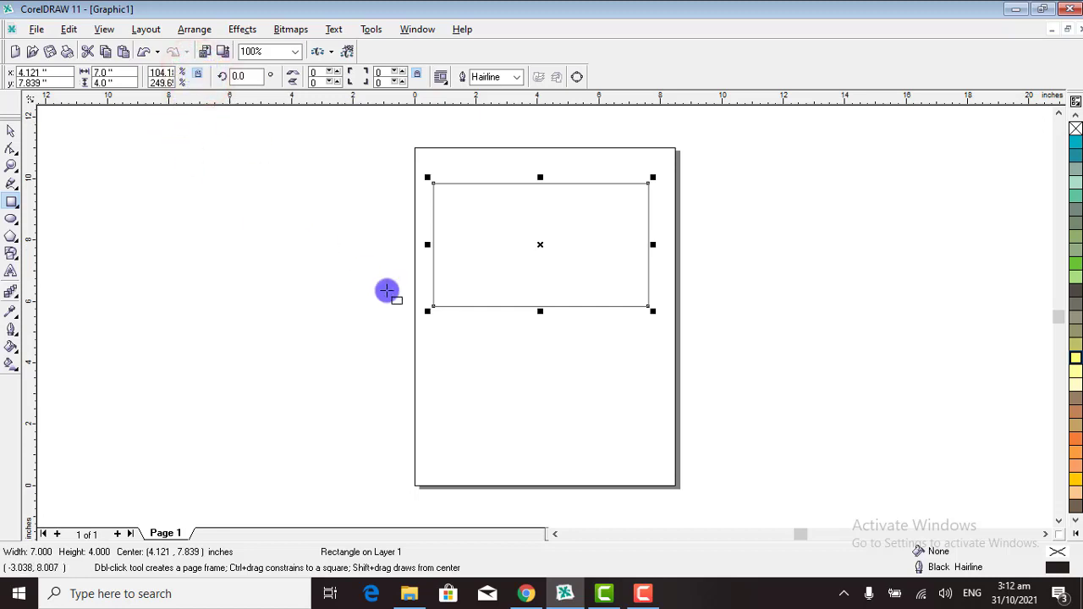
- Resize the rectangle to 3.5 inches wide and 2 inches high, and move it near the page's upper-left corner
{"action": "double_click", "coordinate": [101, 72]}
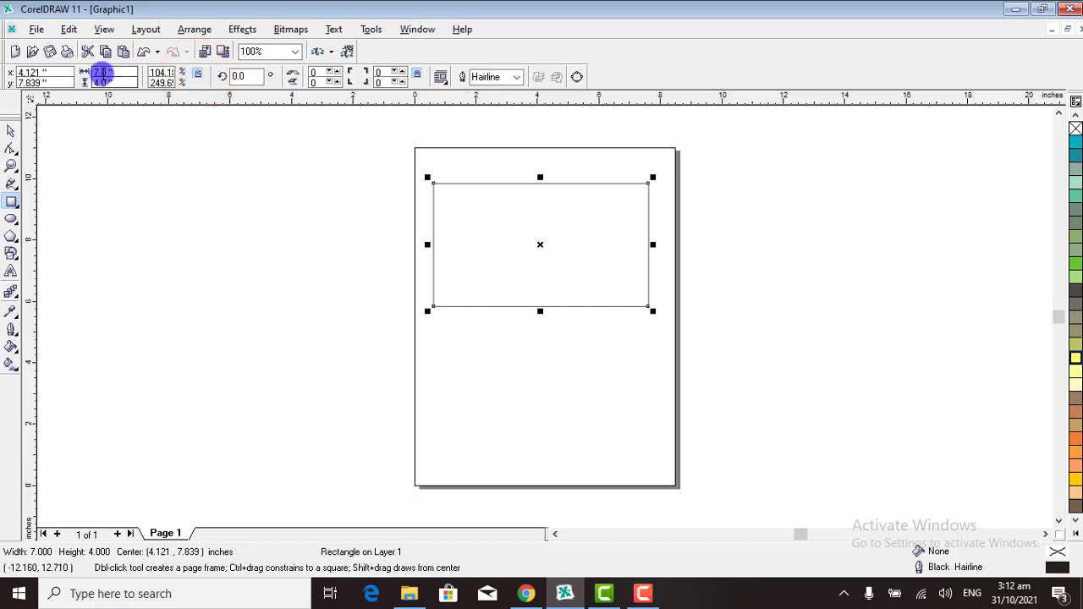
{"action": "left_click", "coordinate": [101, 73]}
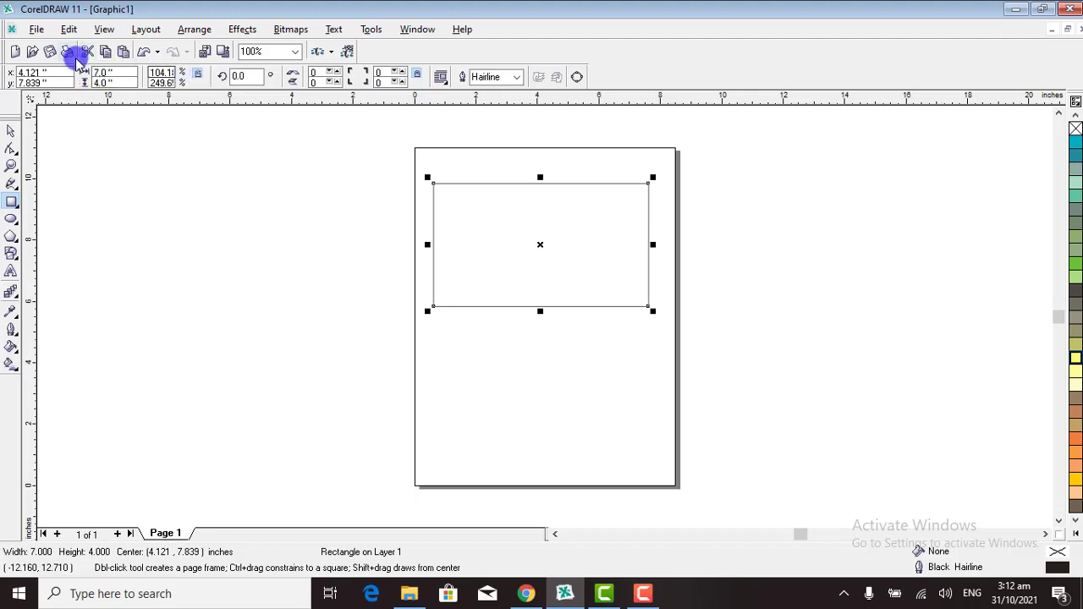
{"action": "double_click", "coordinate": [105, 72]}
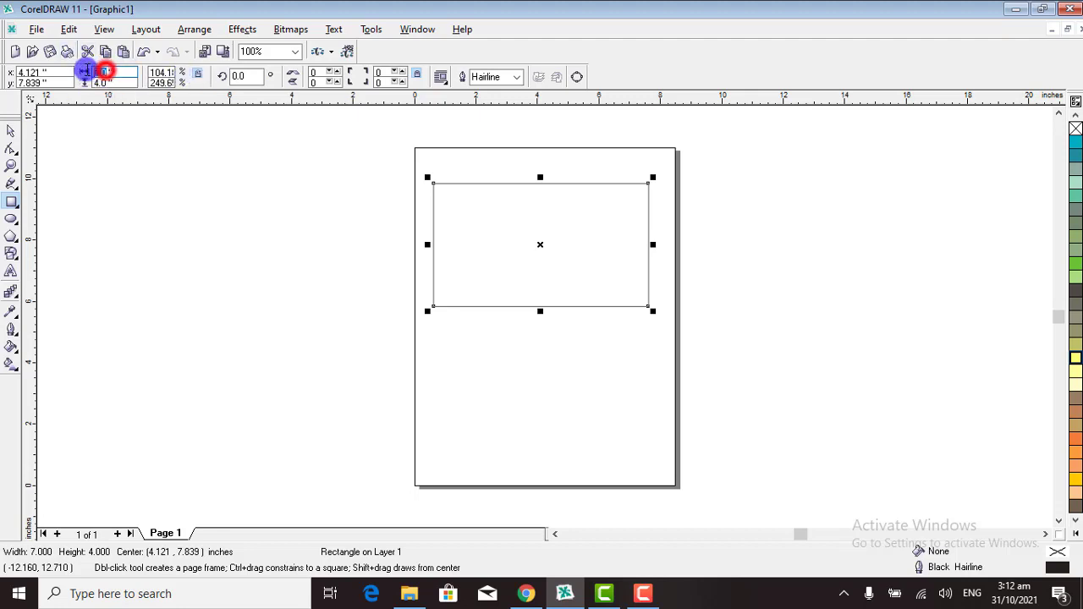
{"action": "type", "text": "3"}
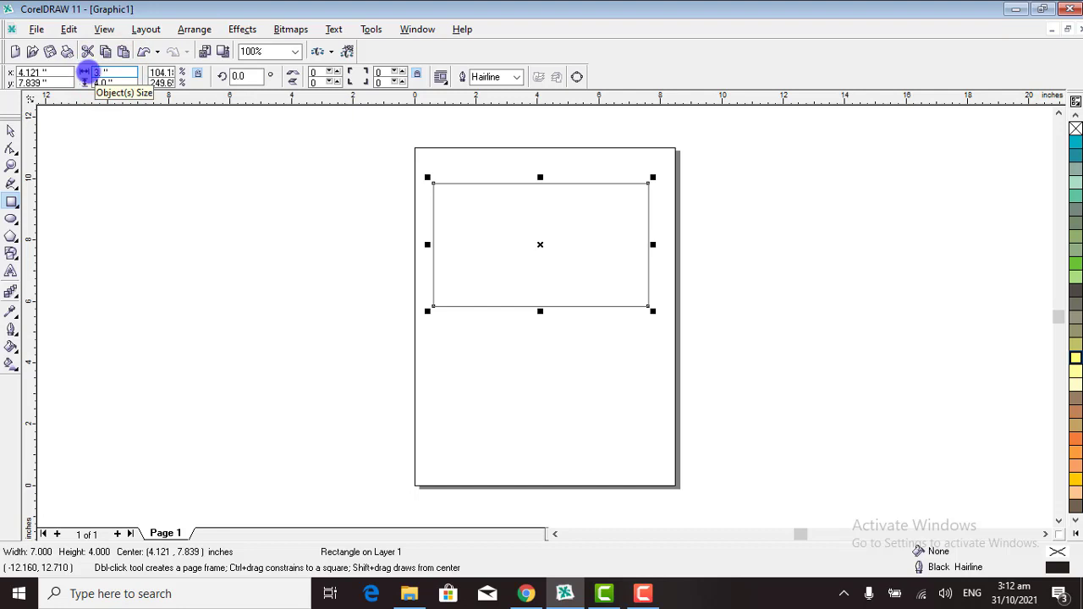
{"action": "type", "text": ".5"}
{"action": "double_click", "coordinate": [105, 82]}
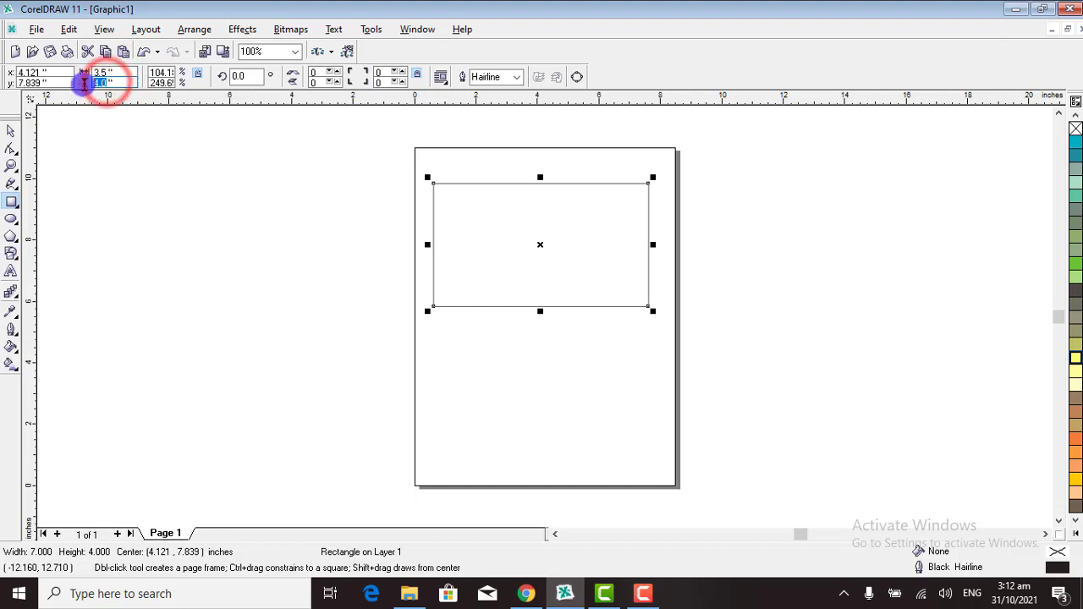
{"action": "type", "text": "2"}
{"action": "key", "text": "Return"}
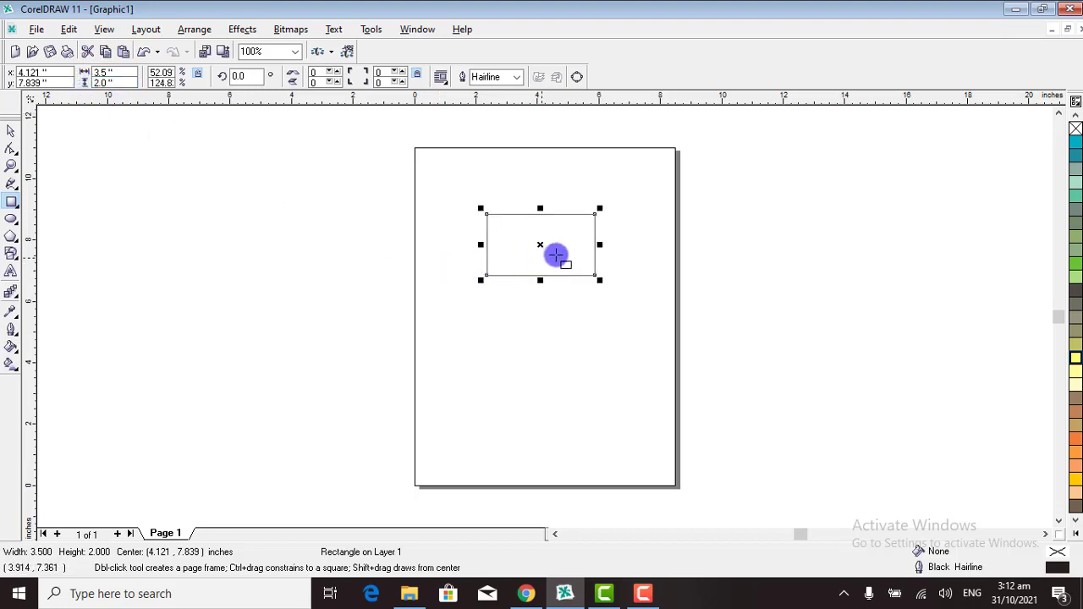
{"action": "left_click_drag", "start_coordinate": [540, 244], "coordinate": [499, 205]}
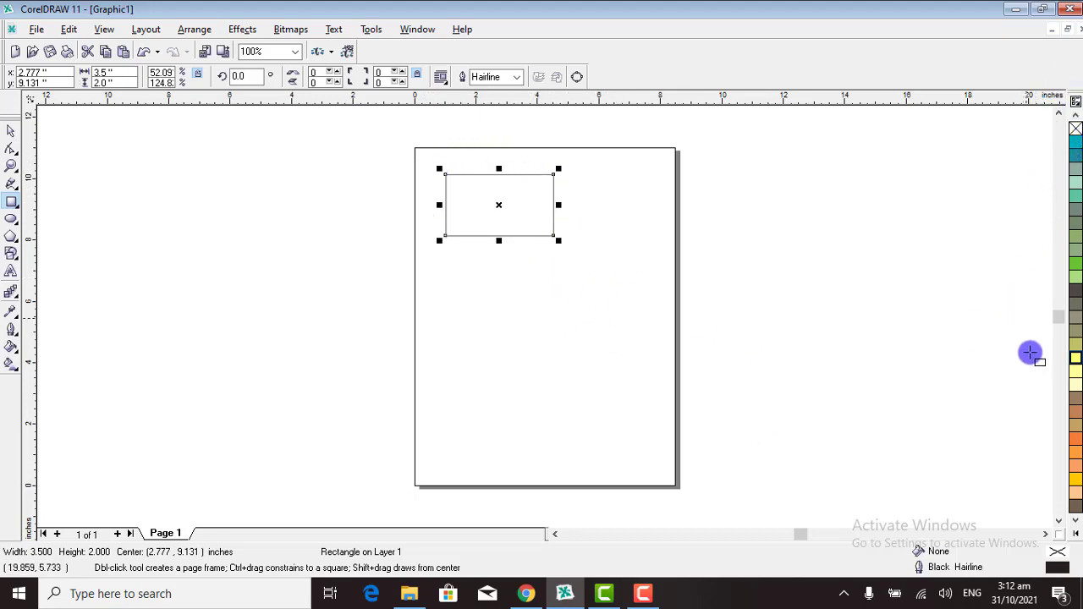
- Fill the rectangle with the Chartreuse green from the color palette and deselect it
{"action": "left_click", "coordinate": [1074, 522]}
{"action": "left_click", "coordinate": [1075, 522]}
{"action": "left_click", "coordinate": [1075, 522]}
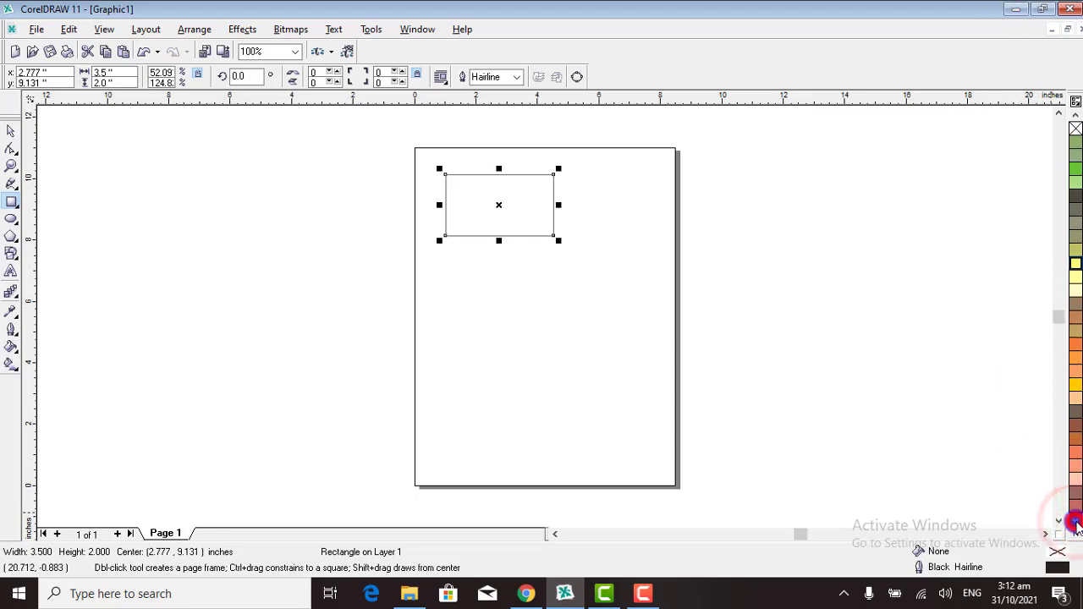
{"action": "left_click", "coordinate": [1075, 523]}
{"action": "left_click", "coordinate": [1076, 525]}
{"action": "left_click", "coordinate": [1076, 524]}
{"action": "left_click", "coordinate": [1076, 525]}
{"action": "left_click", "coordinate": [1076, 525]}
{"action": "left_click", "coordinate": [1076, 524]}
{"action": "left_click", "coordinate": [1077, 525]}
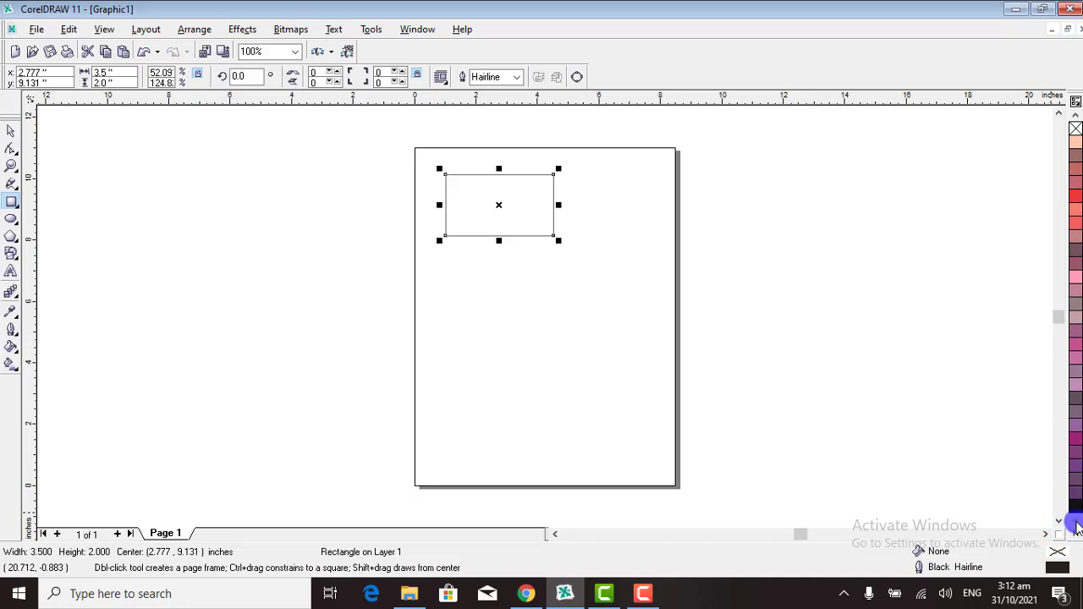
{"action": "left_click", "coordinate": [1074, 115]}
{"action": "left_click", "coordinate": [1075, 115]}
{"action": "left_click", "coordinate": [1075, 116]}
{"action": "left_click", "coordinate": [1075, 115]}
{"action": "left_click", "coordinate": [1074, 116]}
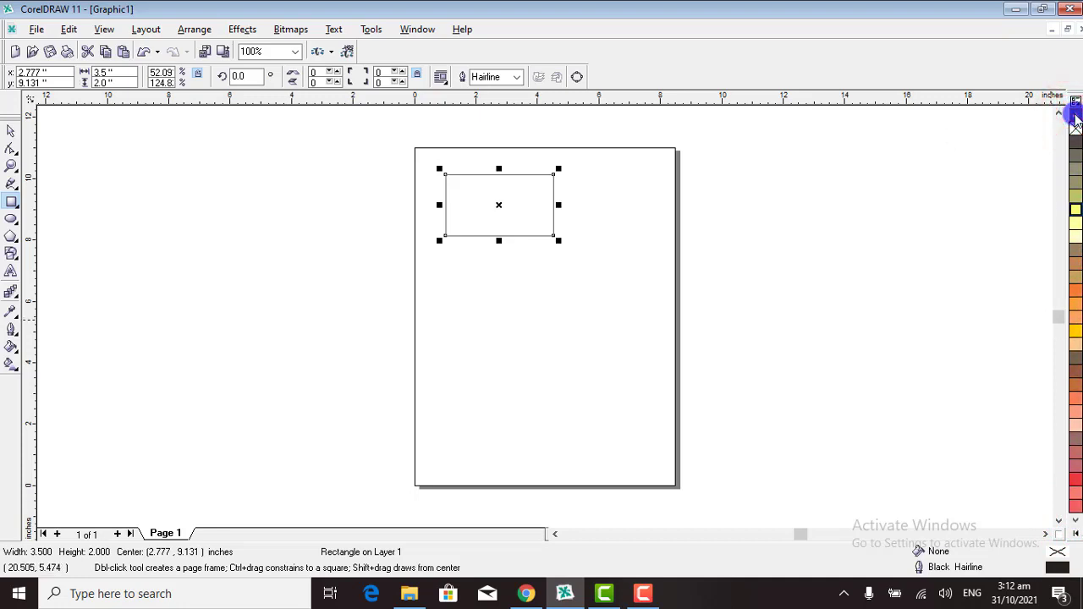
{"action": "left_click", "coordinate": [1075, 115]}
{"action": "left_click", "coordinate": [1075, 209]}
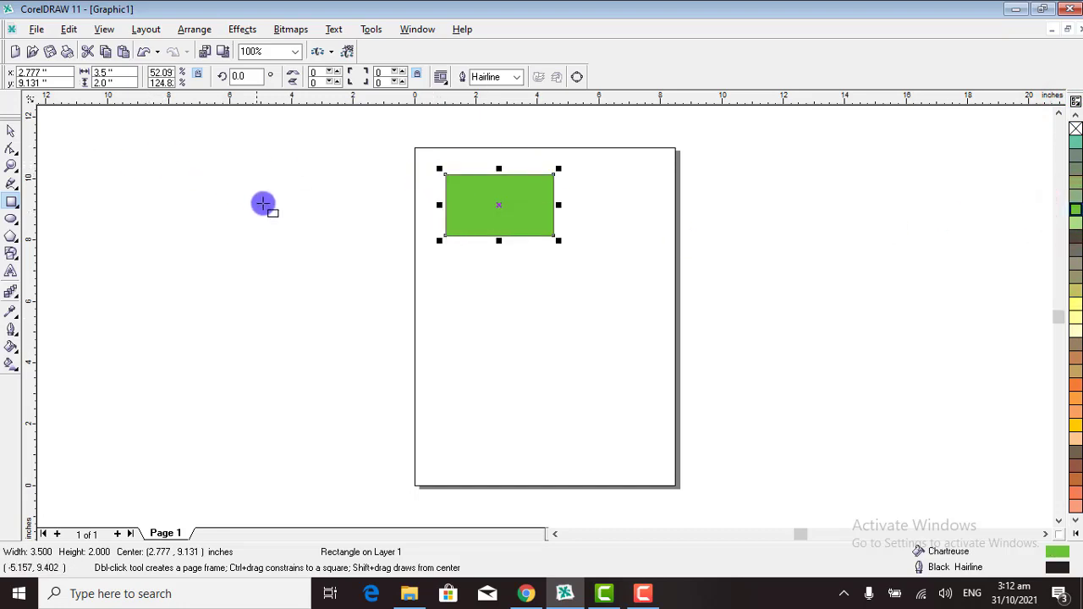
{"action": "left_click", "coordinate": [373, 233]}
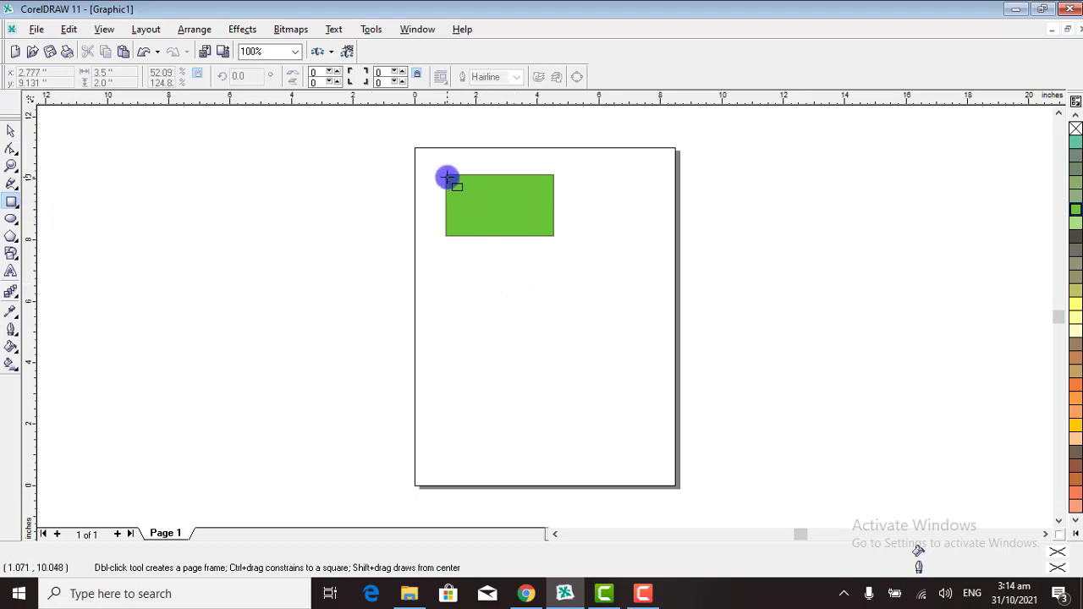
- Zoom in on the green rectangle with the Zoom tool so that it fills the drawing area
{"action": "left_click", "coordinate": [11, 167]}
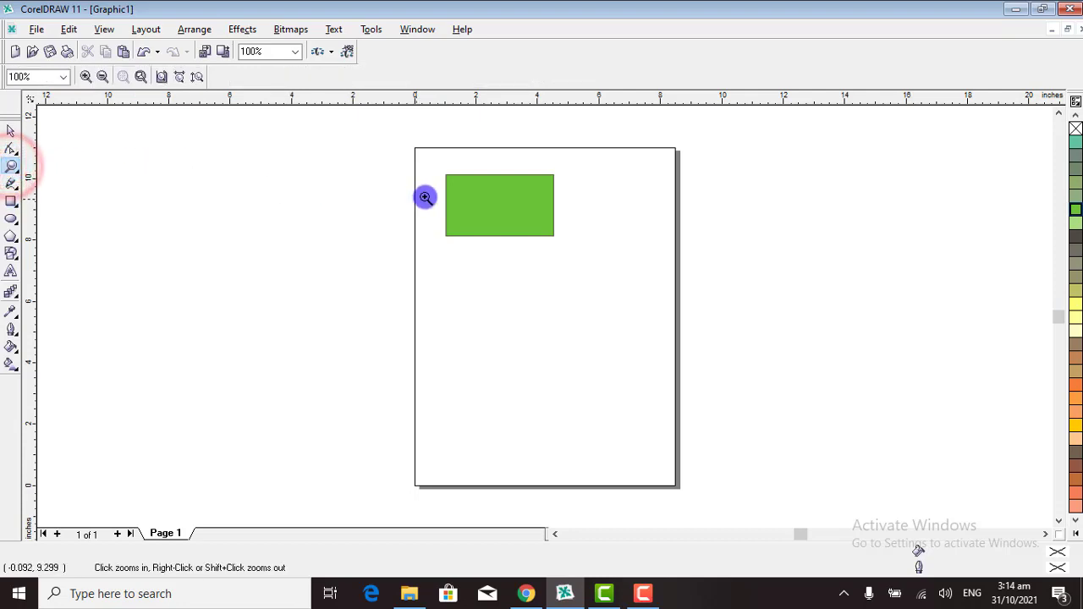
{"action": "left_click_drag", "start_coordinate": [441, 169], "coordinate": [560, 244]}
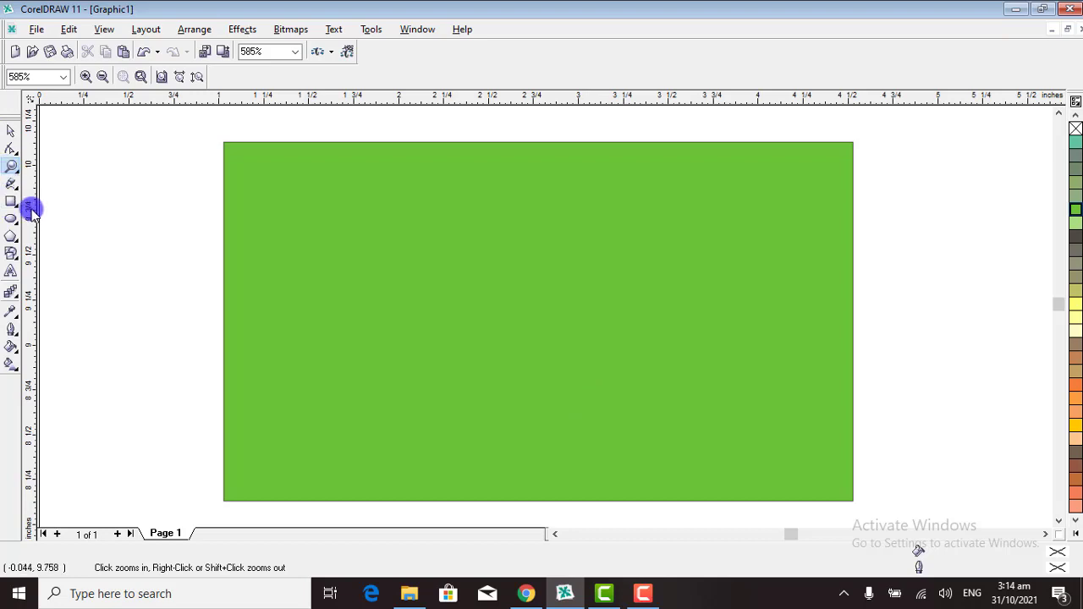
{"action": "left_click", "coordinate": [641, 592]}
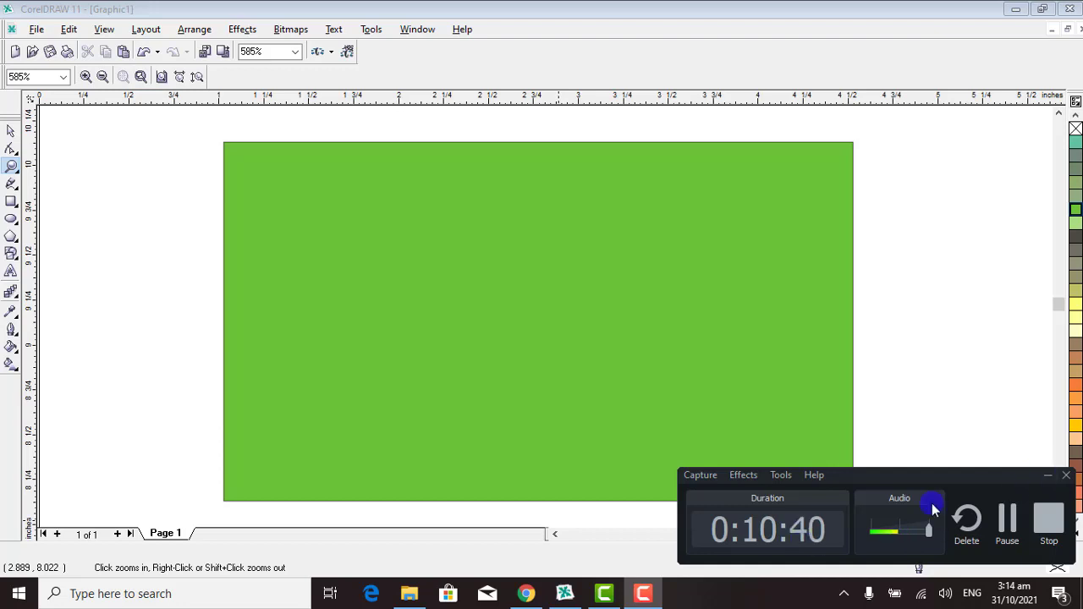
{"action": "left_click", "coordinate": [1045, 476]}
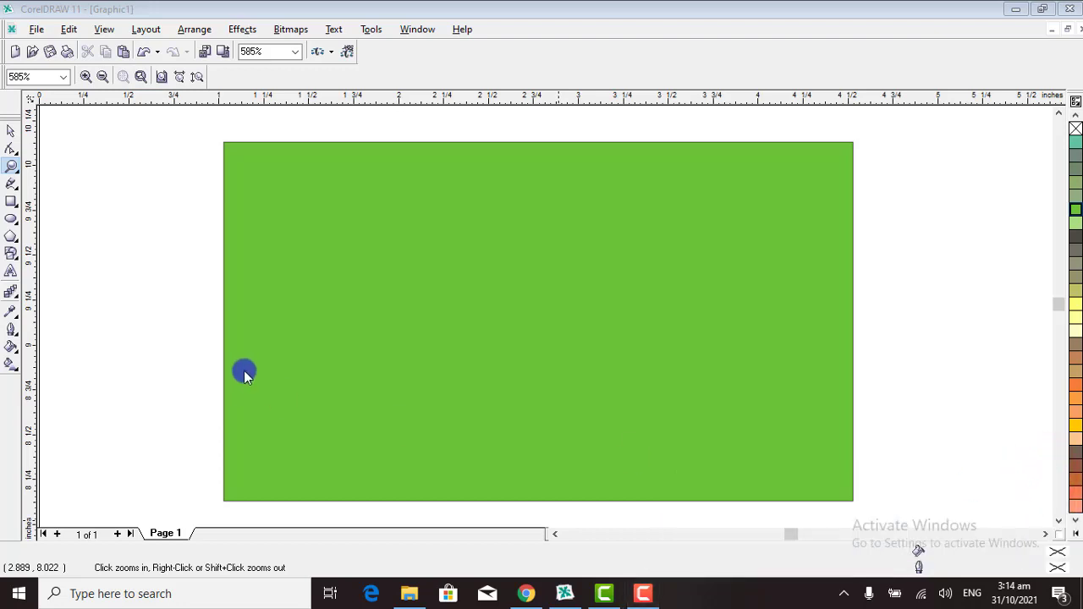